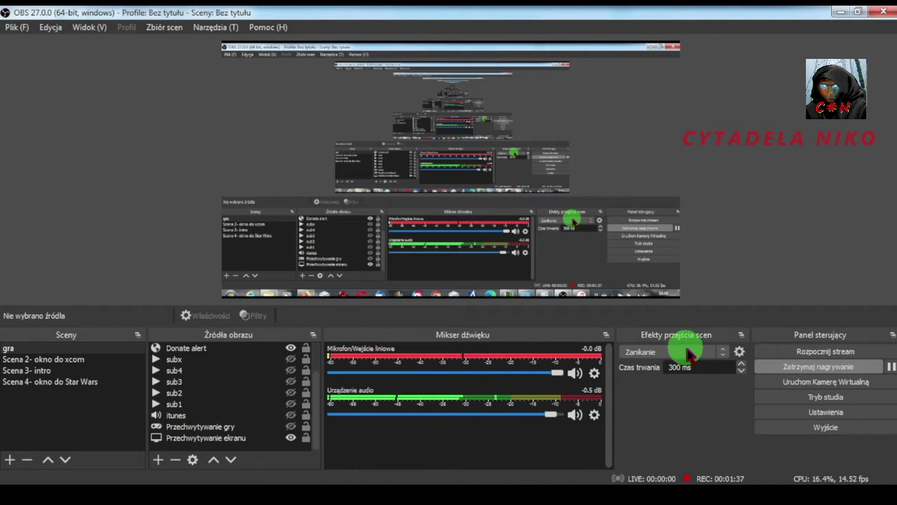
- Show the sub1 source in the gra scene and hide it again
{"action": "key", "text": "F1"}
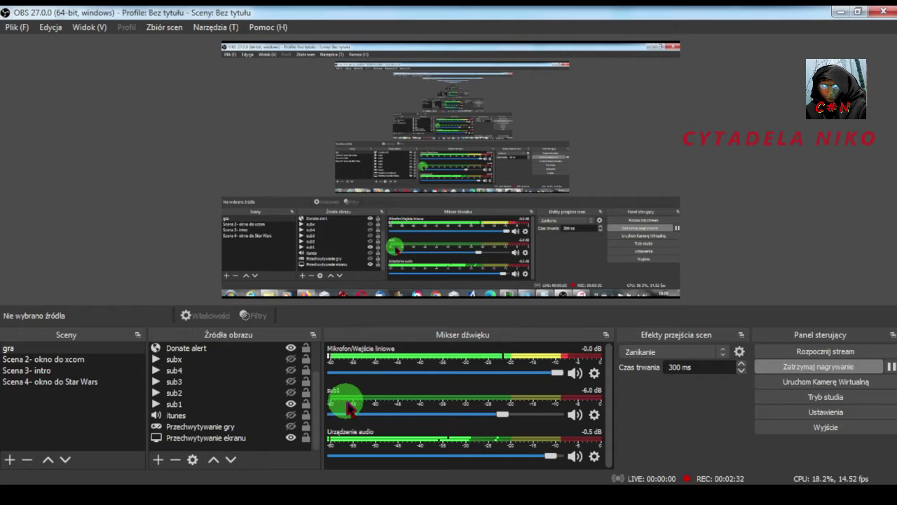
{"action": "left_click", "coordinate": [307, 407]}
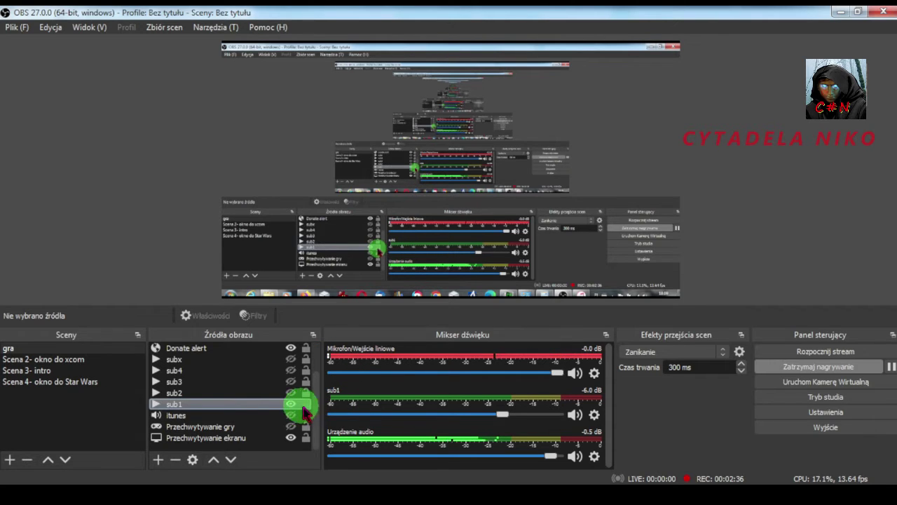
{"action": "left_click", "coordinate": [293, 405]}
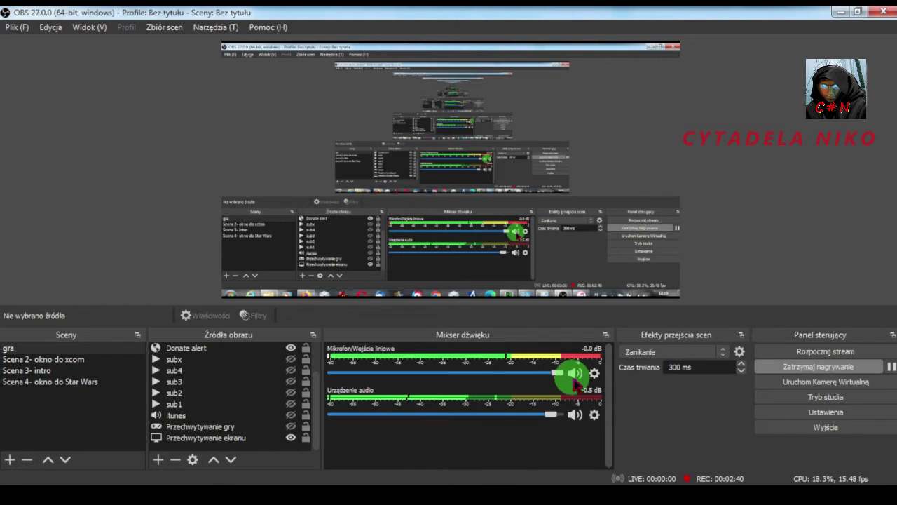
{"action": "left_click", "coordinate": [308, 414]}
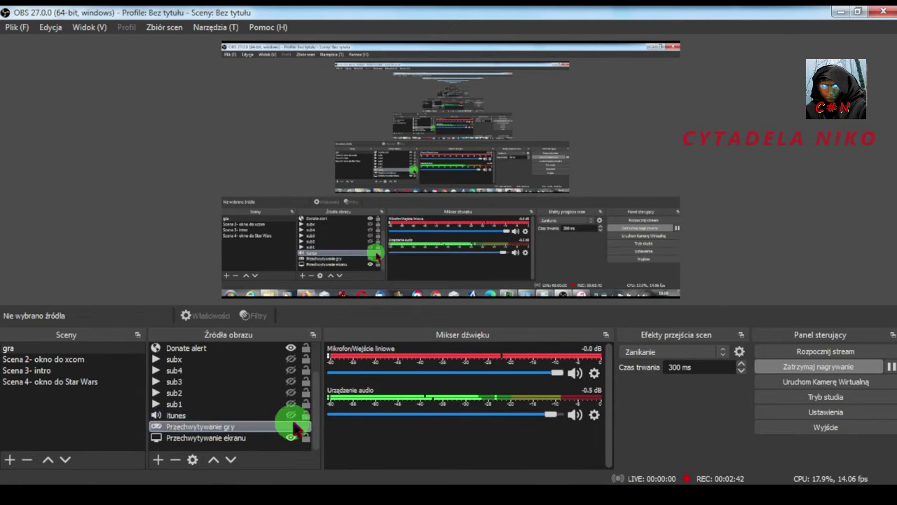
{"action": "left_click", "coordinate": [96, 360]}
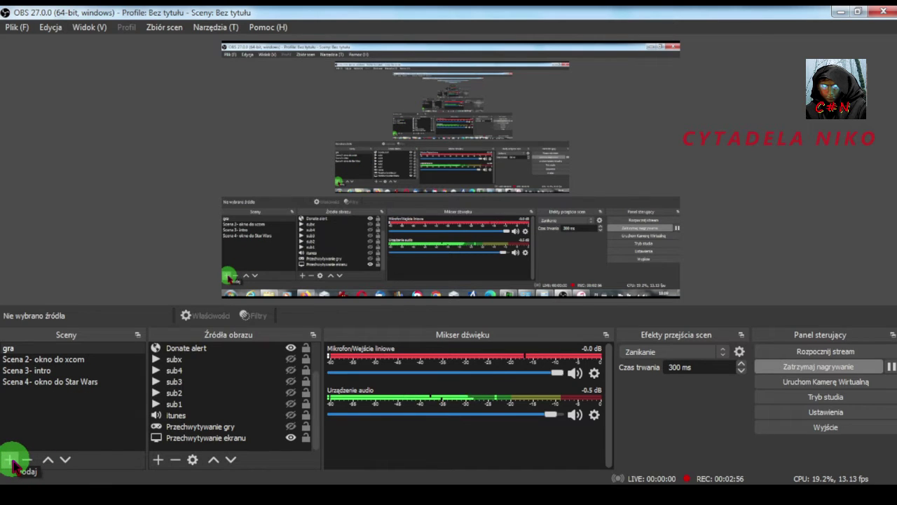
{"action": "left_click", "coordinate": [25, 371]}
{"action": "left_click", "coordinate": [26, 382]}
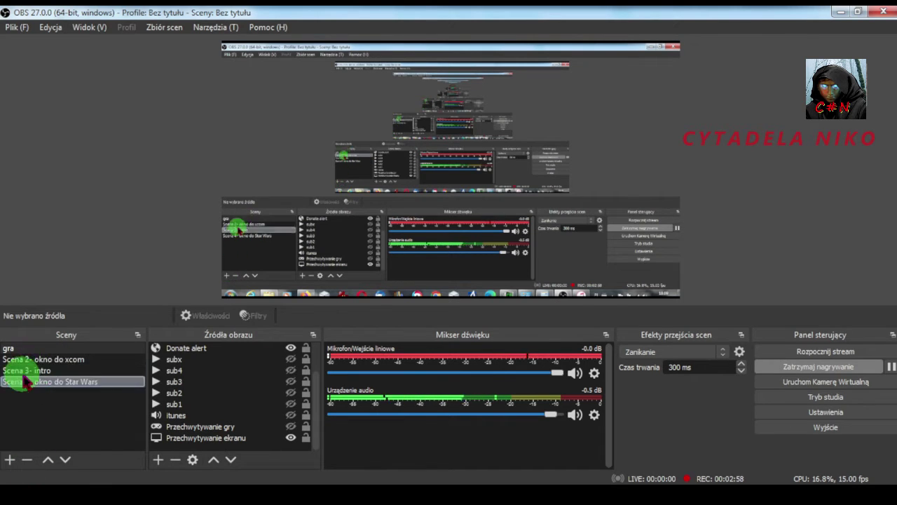
{"action": "left_click", "coordinate": [11, 417]}
{"action": "left_click", "coordinate": [12, 461]}
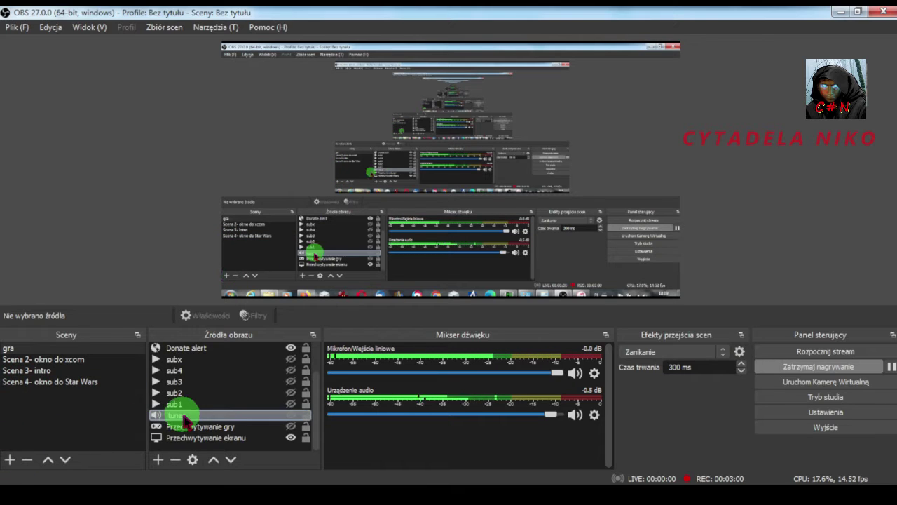
{"action": "left_click", "coordinate": [42, 382]}
{"action": "left_click", "coordinate": [60, 371]}
{"action": "left_click", "coordinate": [11, 434]}
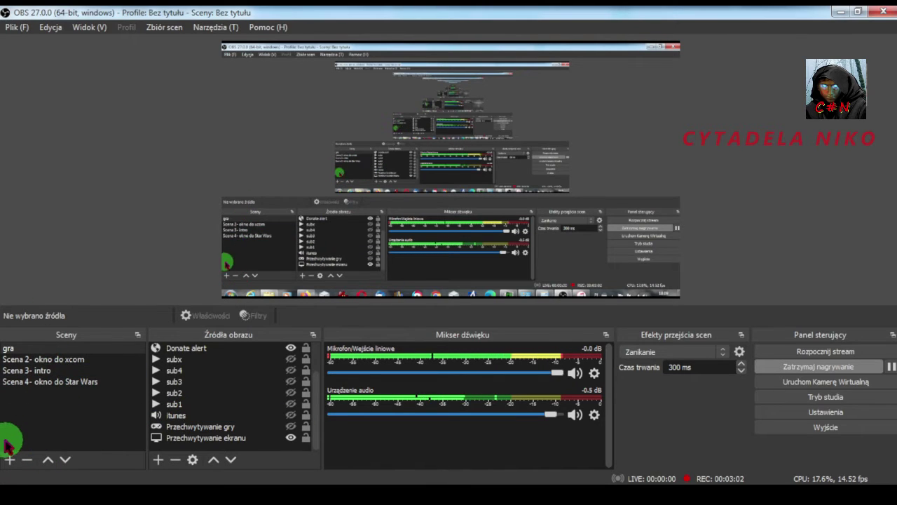
{"action": "left_click", "coordinate": [11, 461]}
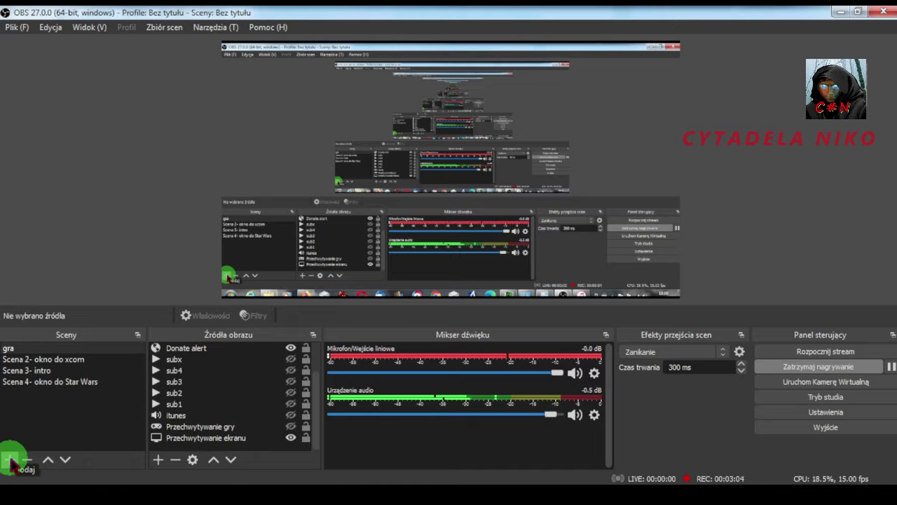
{"action": "left_click", "coordinate": [39, 359]}
{"action": "left_click", "coordinate": [84, 382]}
{"action": "left_click", "coordinate": [44, 370]}
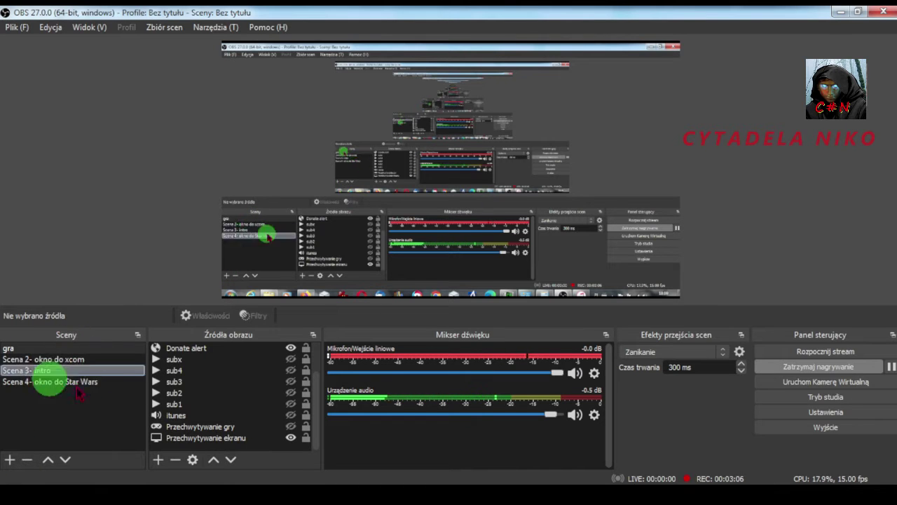
{"action": "left_click", "coordinate": [245, 438]}
{"action": "left_click", "coordinate": [159, 460]}
{"action": "left_click", "coordinate": [225, 360]}
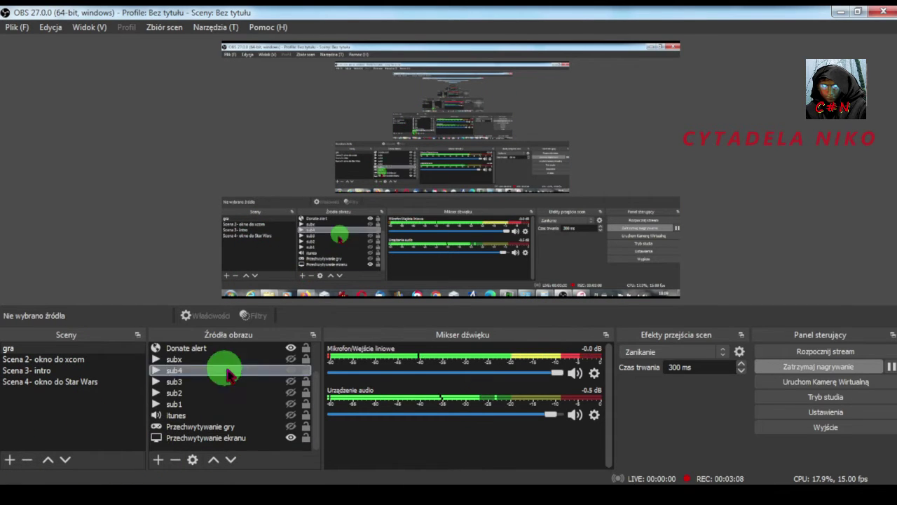
{"action": "left_click", "coordinate": [160, 462]}
{"action": "left_click", "coordinate": [255, 412]}
{"action": "left_click", "coordinate": [159, 462]}
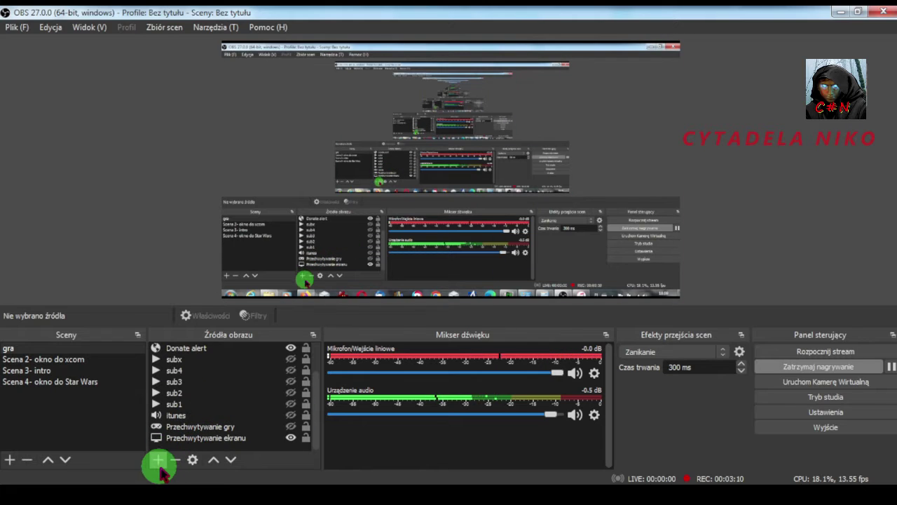
{"action": "left_click", "coordinate": [239, 344]}
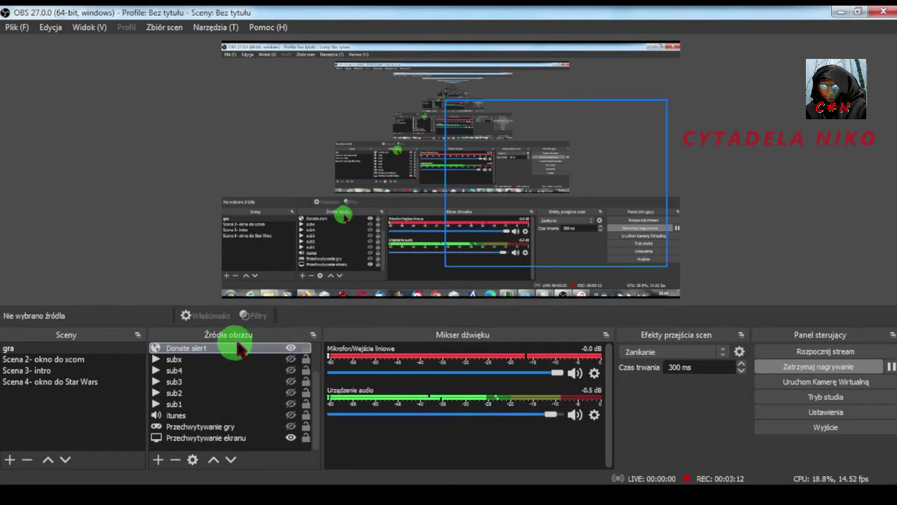
{"action": "left_click", "coordinate": [241, 396]}
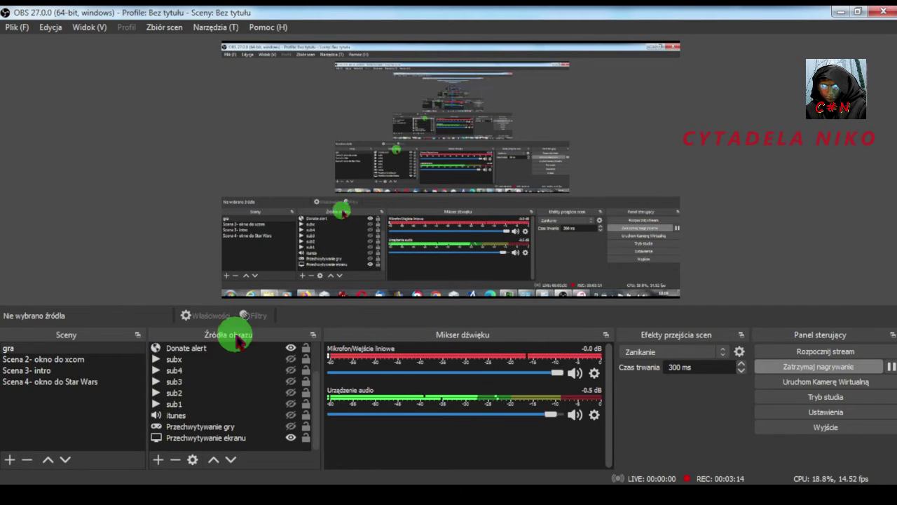
- Add a new game capture source named "Przechwytywanie gry 2" to the gra scene, leaving it visible
{"action": "left_click", "coordinate": [157, 428]}
{"action": "left_click", "coordinate": [158, 460]}
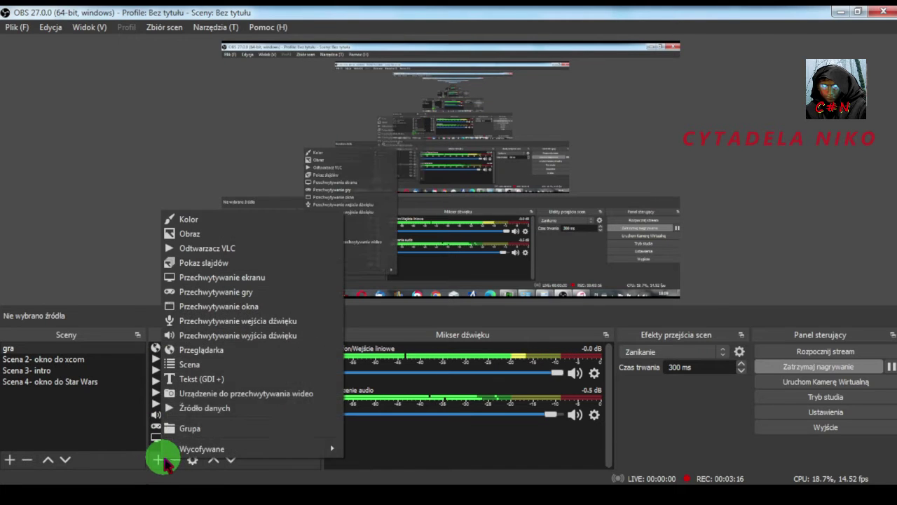
{"action": "left_click", "coordinate": [267, 293]}
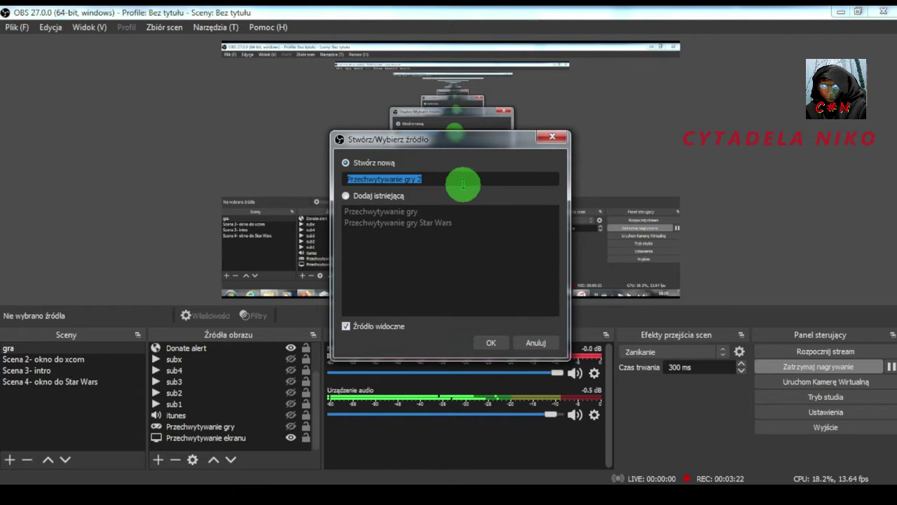
{"action": "left_click", "coordinate": [491, 342]}
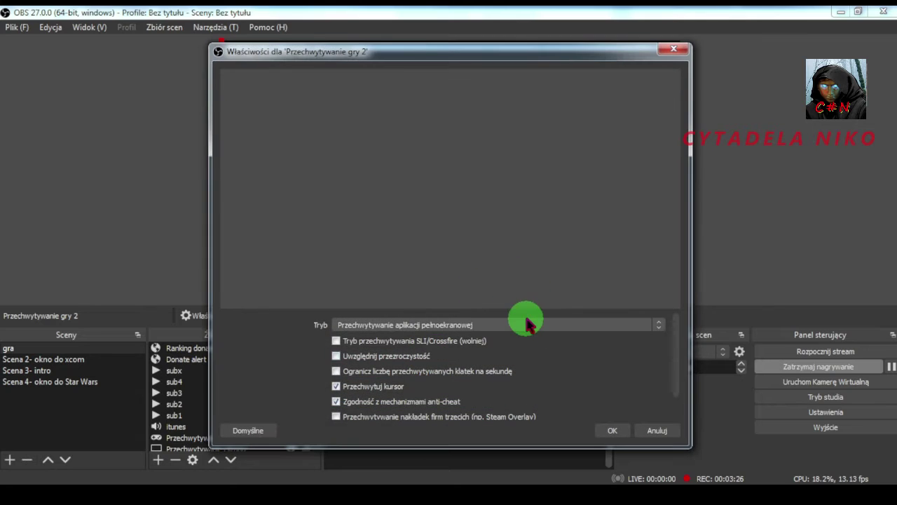
- Set the new game capture's mode to "Przechwytuj konkretne okno", check the available windows and accept without choosing one
{"action": "left_click", "coordinate": [561, 330]}
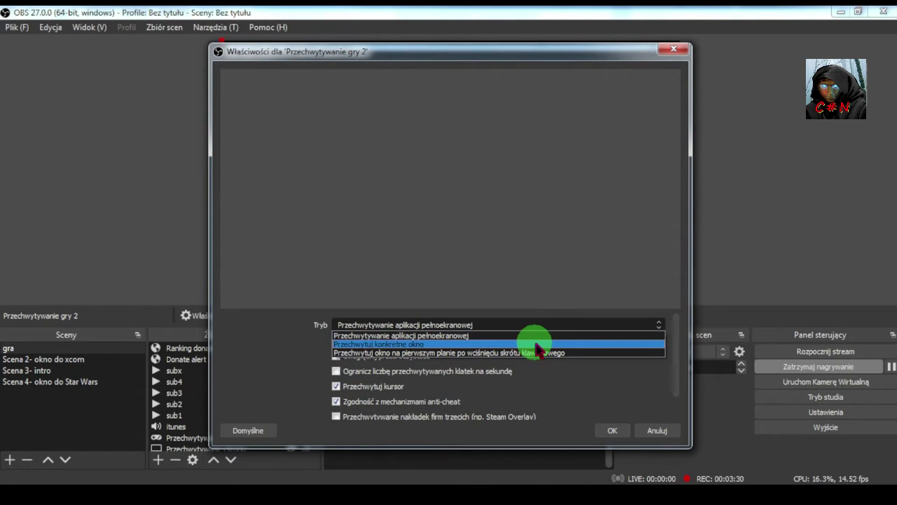
{"action": "left_click", "coordinate": [537, 344]}
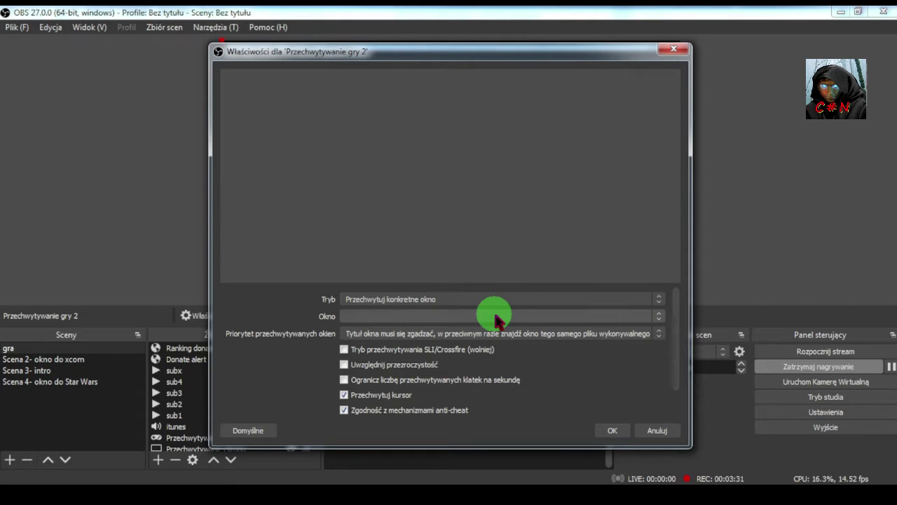
{"action": "left_click", "coordinate": [380, 316]}
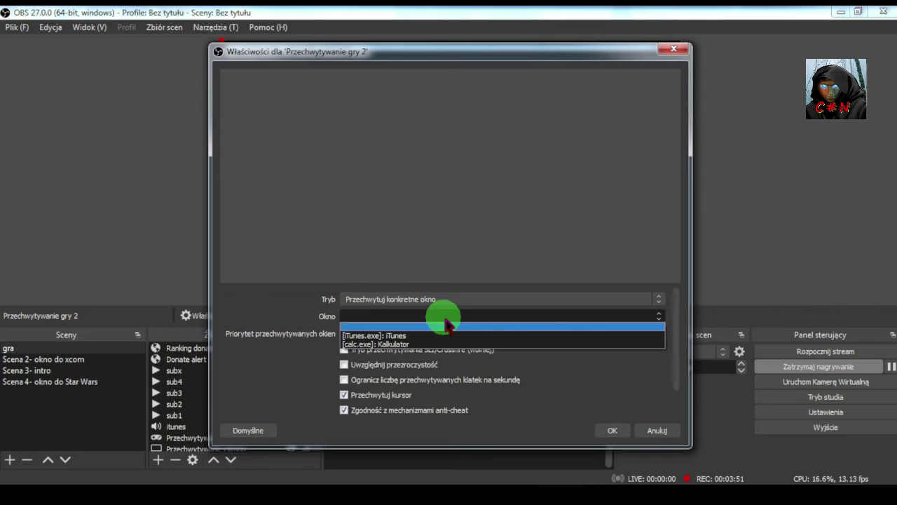
{"action": "left_click", "coordinate": [599, 425]}
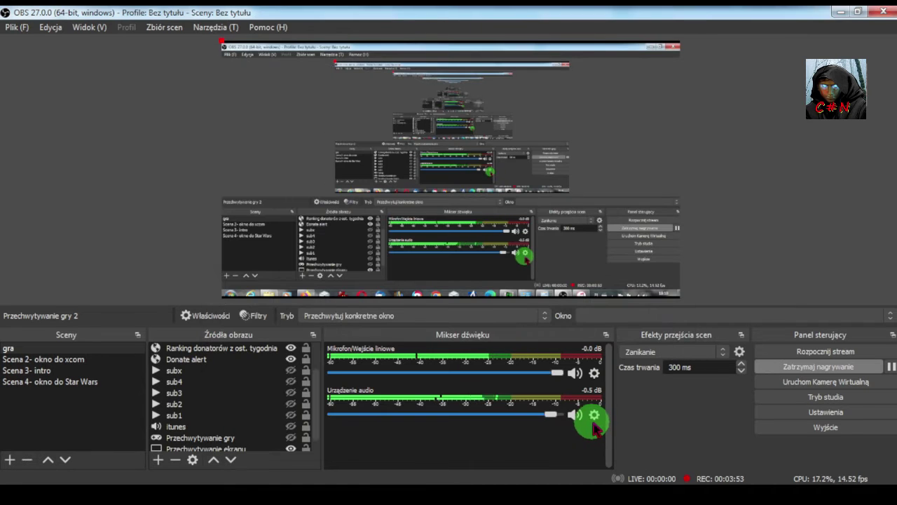
- Select the "Ranking donatorów z ost. tygodnia" source and look through the gra scene's source list
{"action": "left_click", "coordinate": [300, 358]}
{"action": "left_click", "coordinate": [238, 348]}
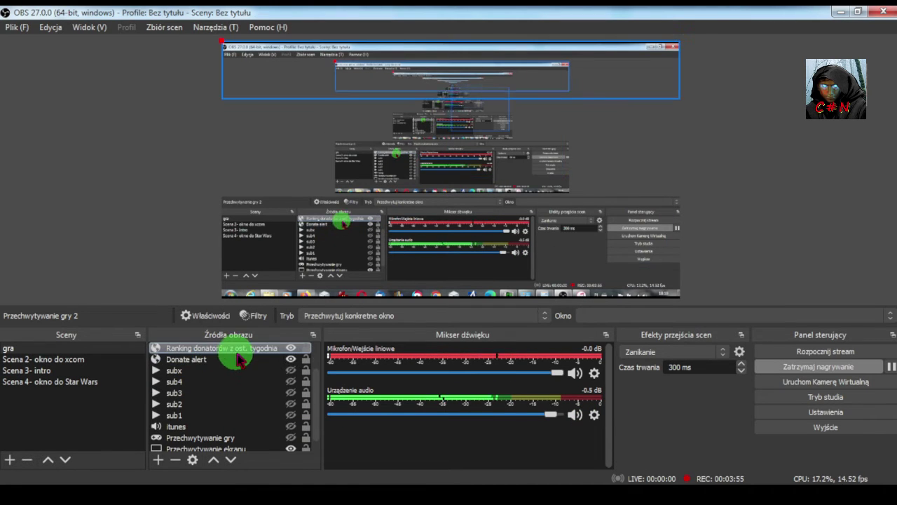
{"action": "left_click", "coordinate": [242, 352]}
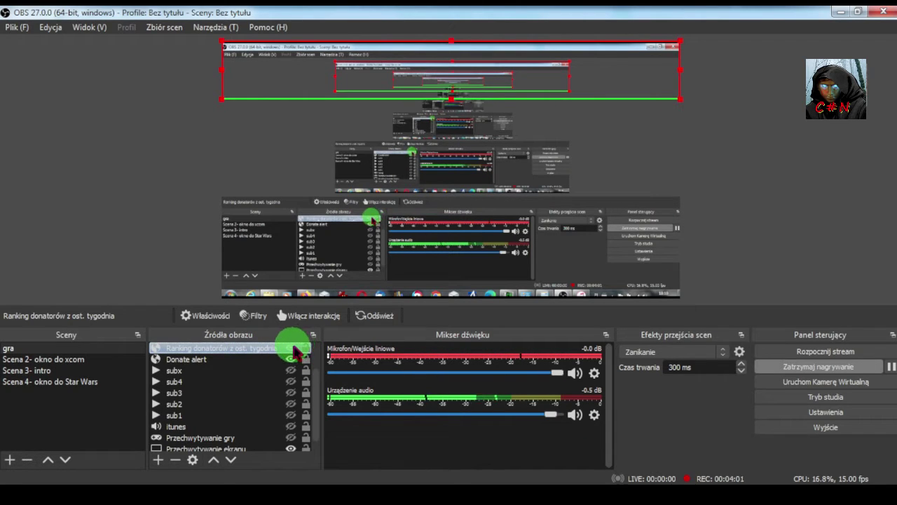
{"action": "scroll", "coordinate": [294, 351], "scroll_direction": "down", "scroll_amount": 1}
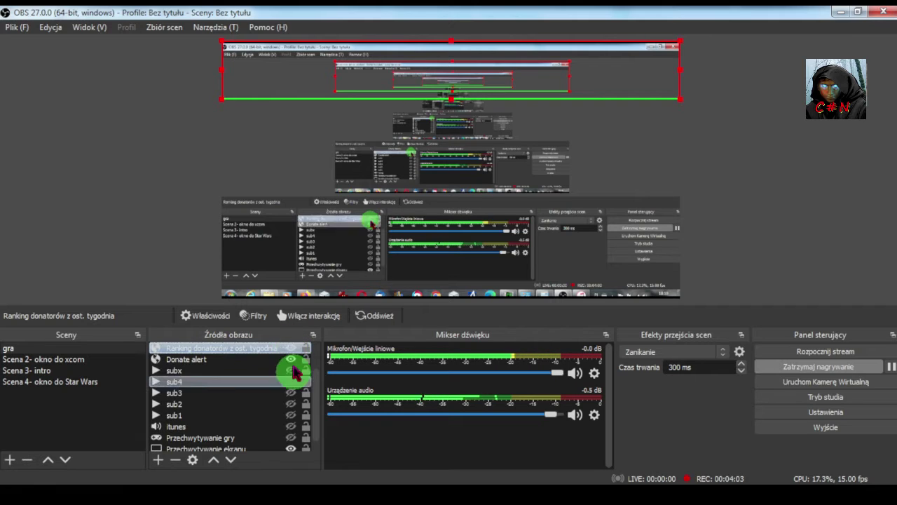
{"action": "scroll", "coordinate": [289, 349], "scroll_direction": "up", "scroll_amount": 2}
{"action": "left_click", "coordinate": [291, 352]}
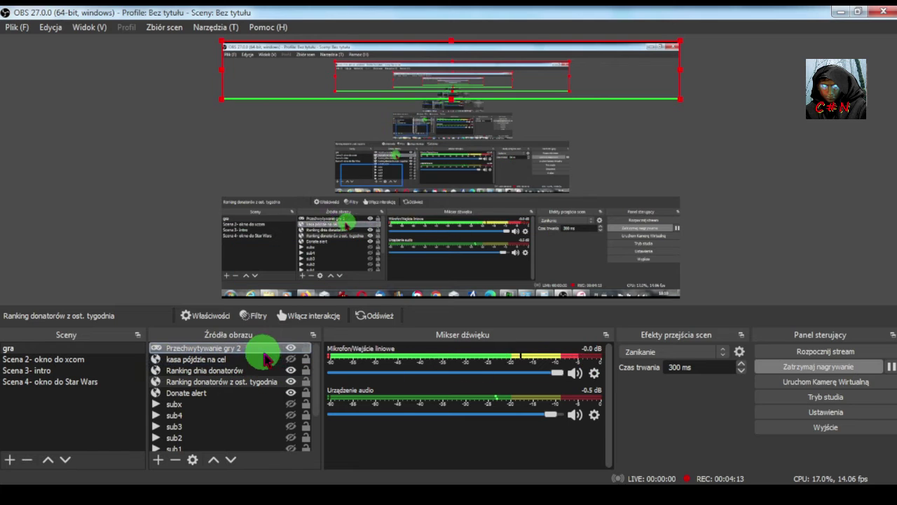
{"action": "scroll", "coordinate": [273, 385], "scroll_direction": "down", "scroll_amount": 2}
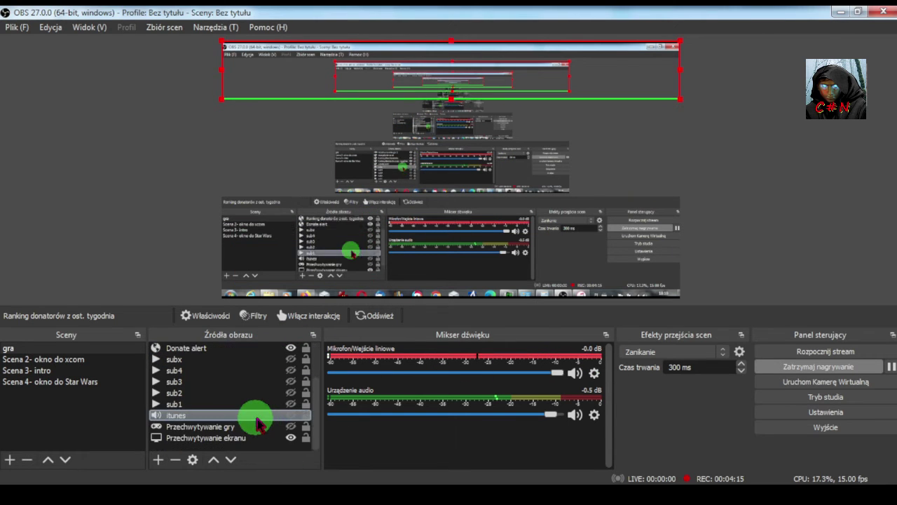
{"action": "scroll", "coordinate": [290, 358], "scroll_direction": "up", "scroll_amount": 2}
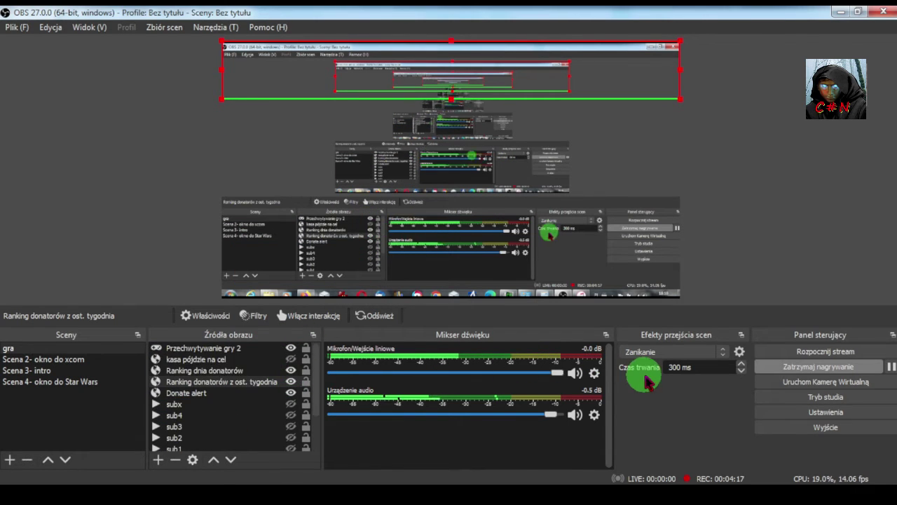
- In the recording output settings, set the encoder's bitrate type to ABR
{"action": "left_click", "coordinate": [843, 413]}
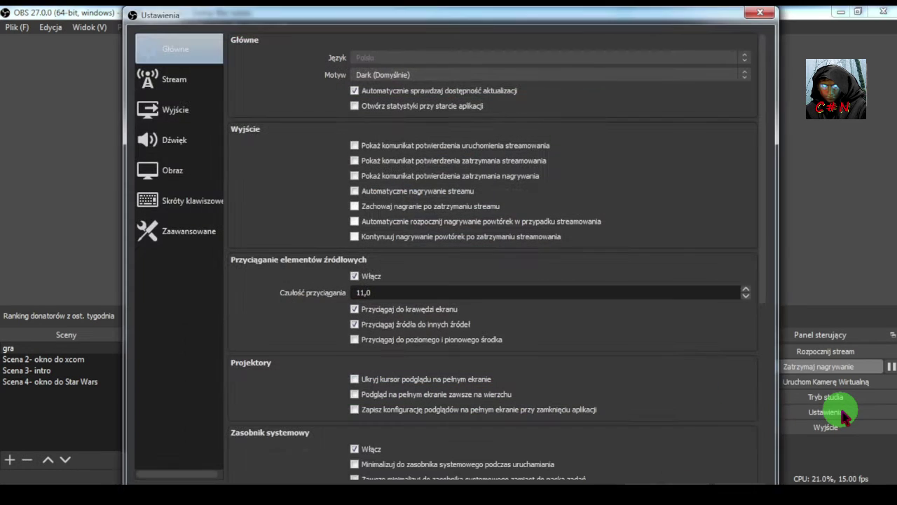
{"action": "left_click", "coordinate": [178, 113]}
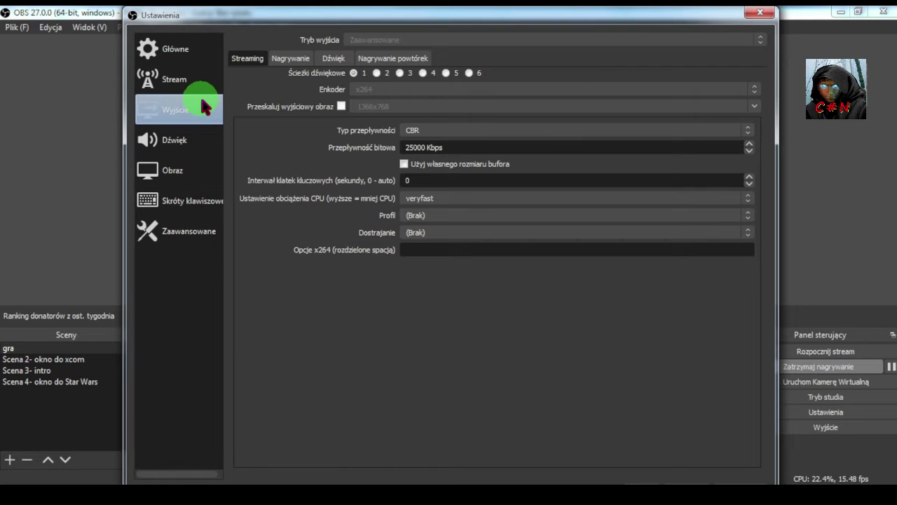
{"action": "left_click", "coordinate": [294, 59]}
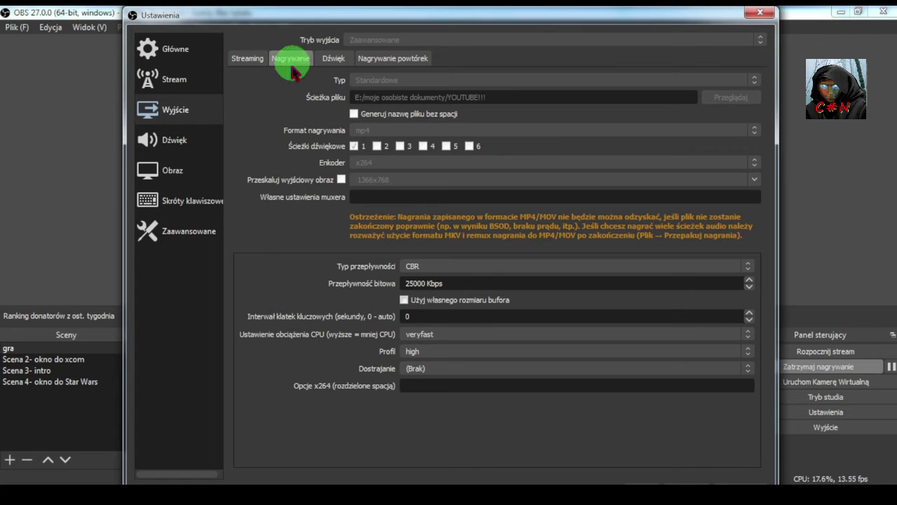
{"action": "left_click", "coordinate": [444, 270]}
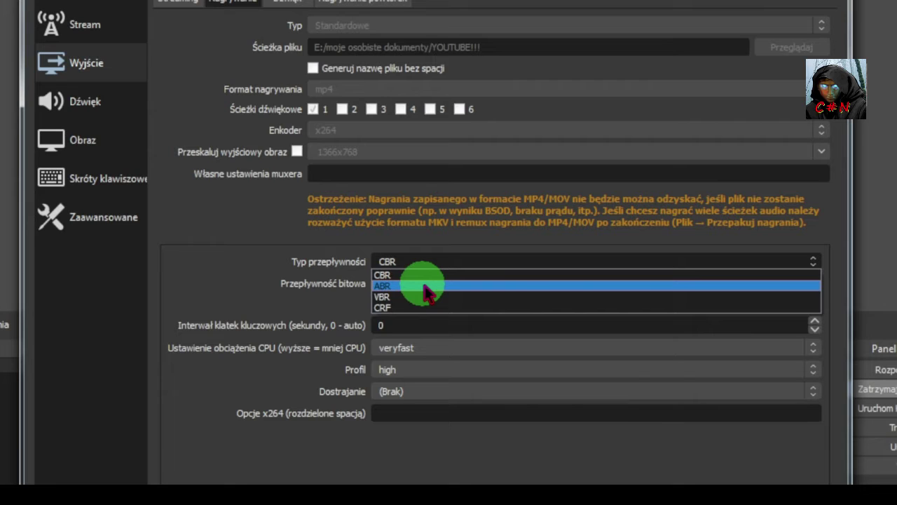
{"action": "left_click", "coordinate": [427, 286]}
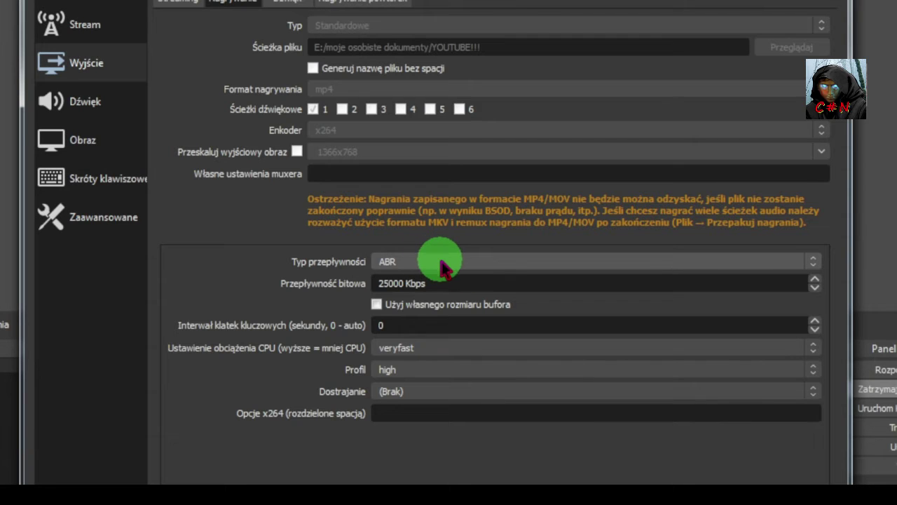
- Switch the recording's bitrate type to CBR and back to ABR
{"action": "left_click", "coordinate": [443, 264]}
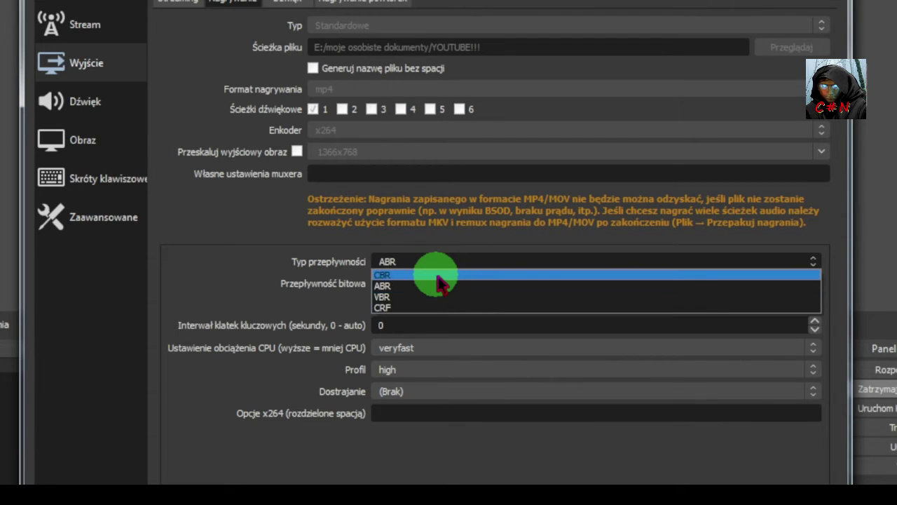
{"action": "left_click", "coordinate": [440, 274]}
{"action": "left_click", "coordinate": [448, 261]}
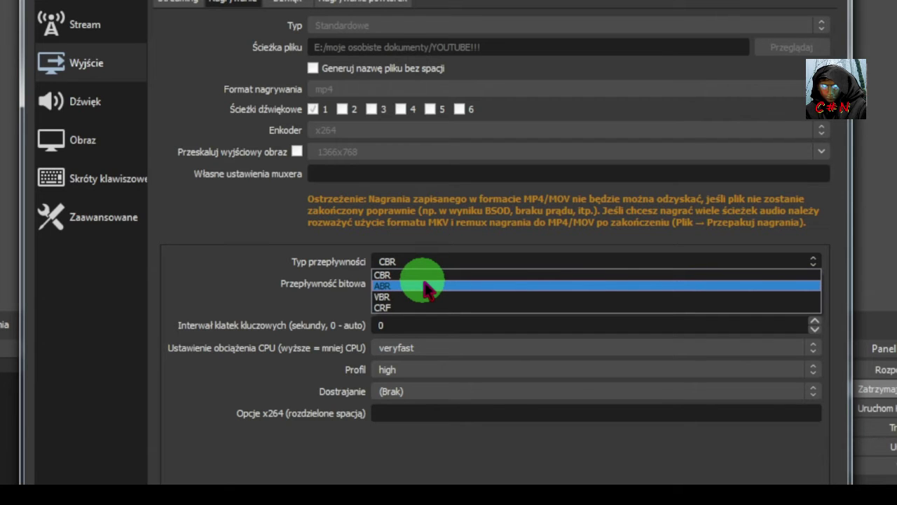
{"action": "left_click", "coordinate": [426, 286]}
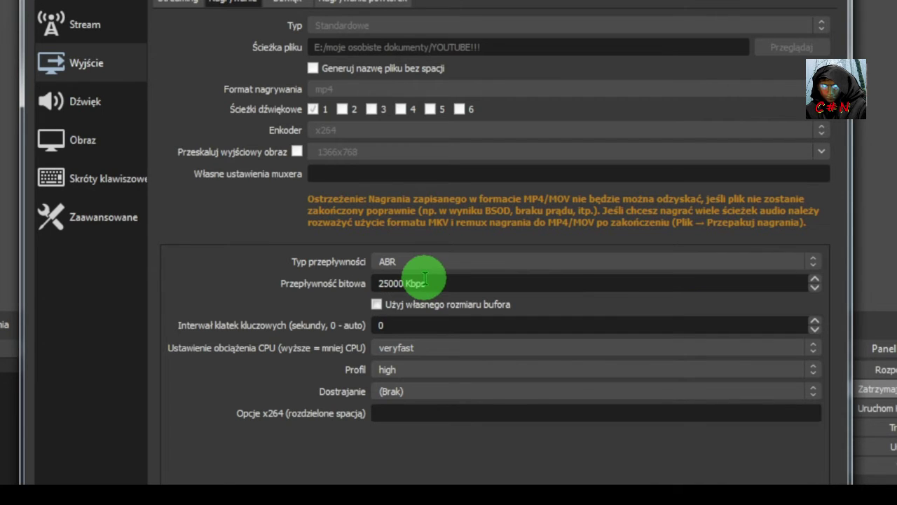
- Try CBR as the recording encoder's bitrate type and return it to ABR
{"action": "left_click", "coordinate": [463, 265]}
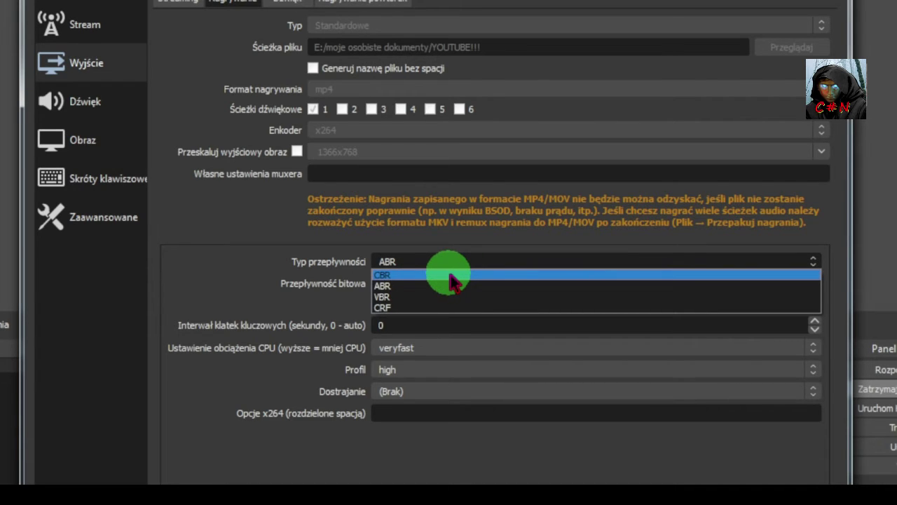
{"action": "left_click", "coordinate": [451, 276]}
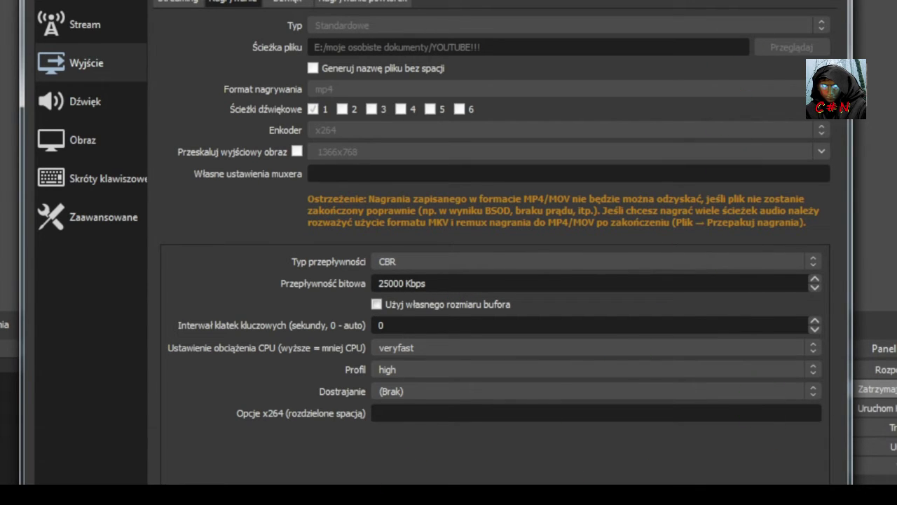
{"action": "left_click", "coordinate": [477, 261]}
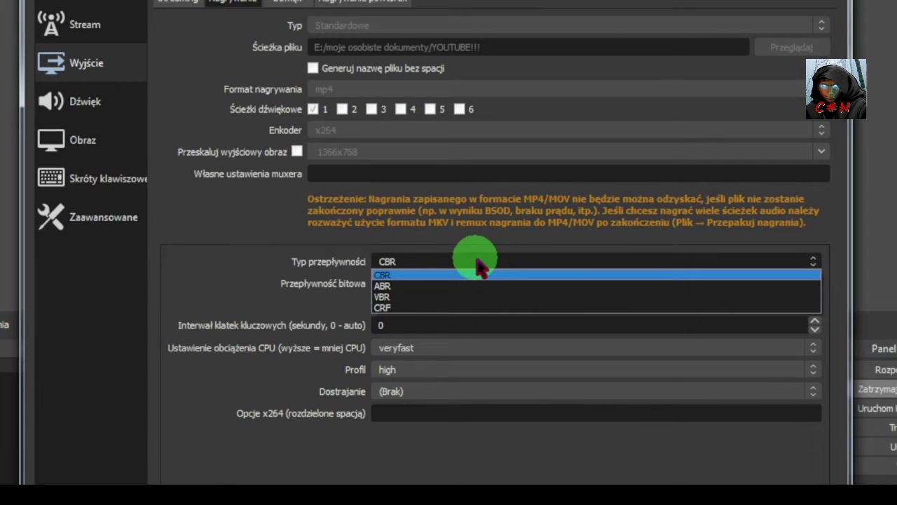
{"action": "left_click", "coordinate": [442, 294]}
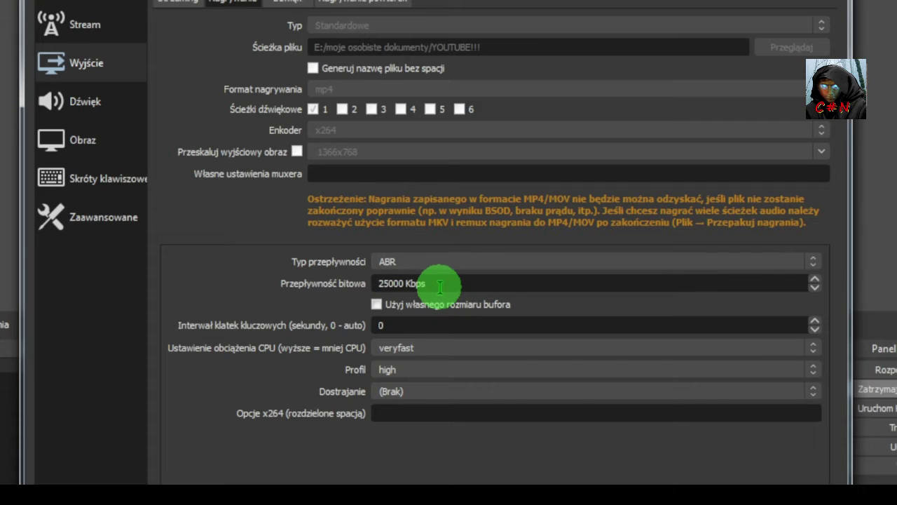
- Set the recording encoder's bitrate type to CBR and close the settings, saving the changes
{"action": "left_click", "coordinate": [443, 263]}
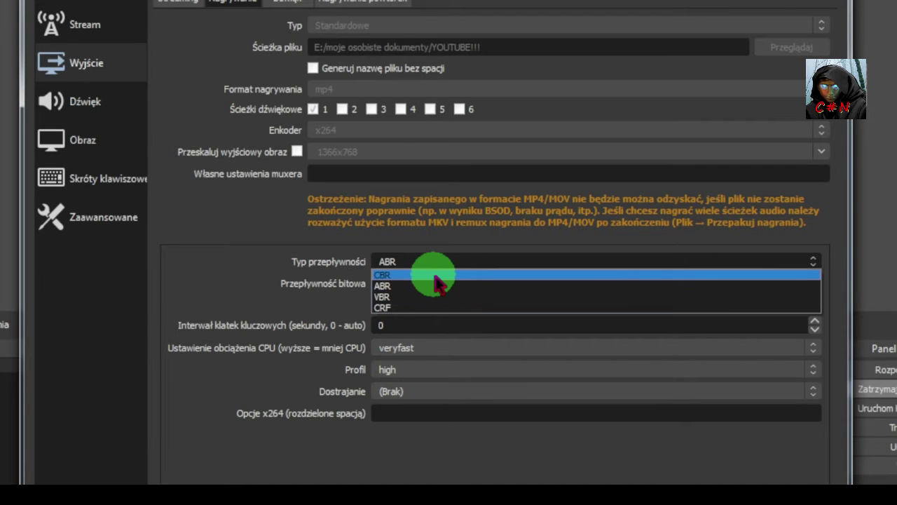
{"action": "left_click", "coordinate": [435, 276]}
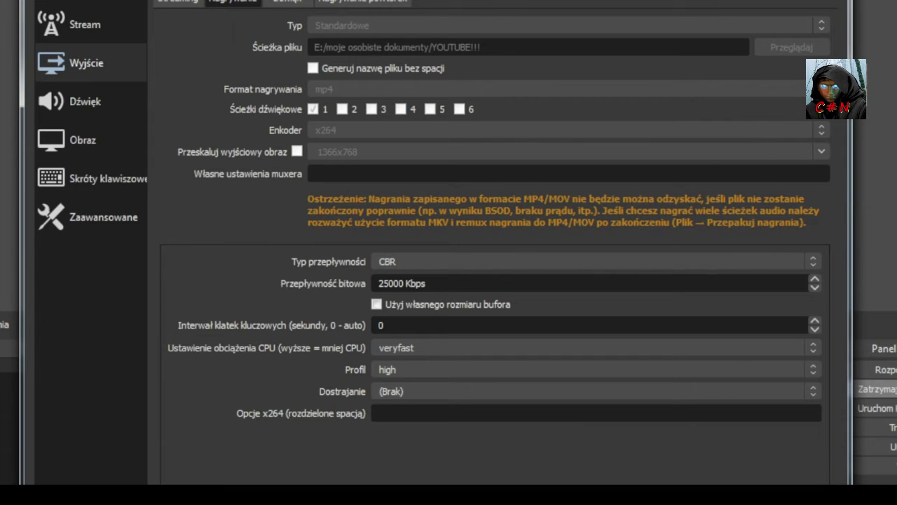
{"action": "key", "text": "Escape"}
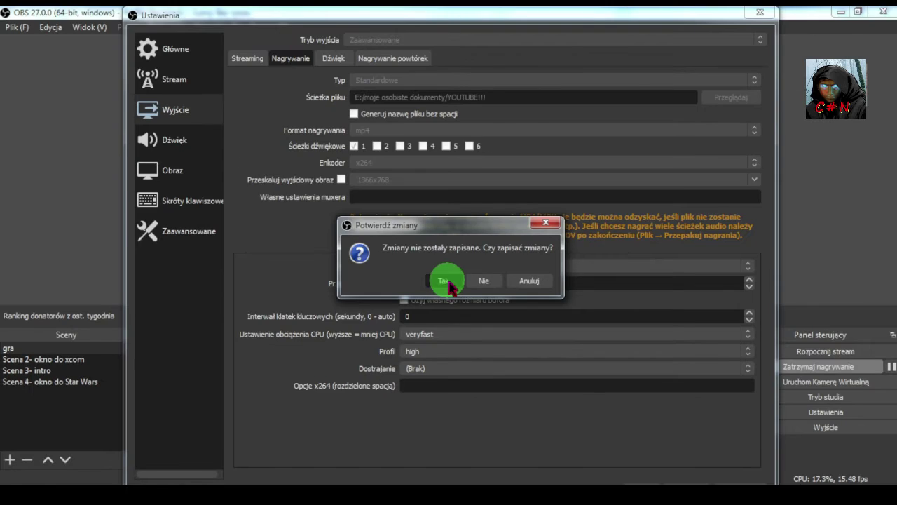
{"action": "left_click", "coordinate": [429, 281]}
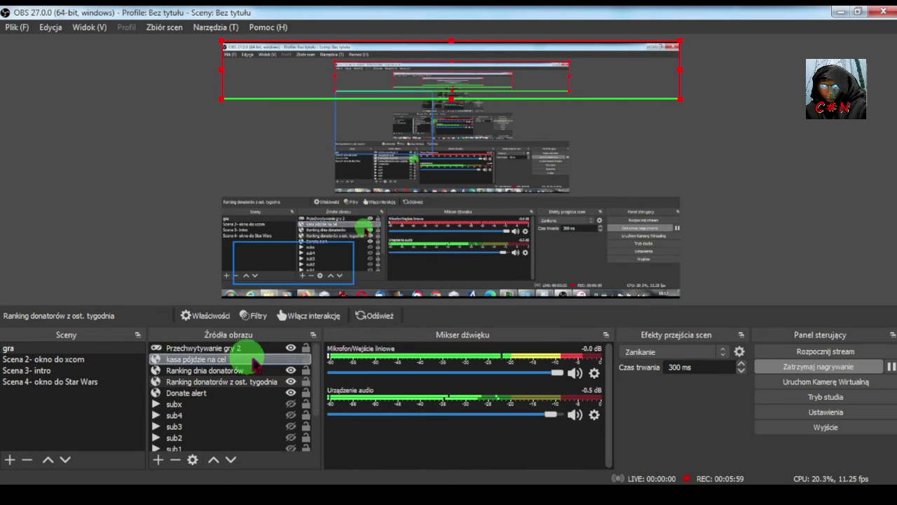
- View the image transform options of the "Przechwytywanie gry 2" source without applying any
{"action": "left_click", "coordinate": [199, 350]}
{"action": "right_click", "coordinate": [202, 351]}
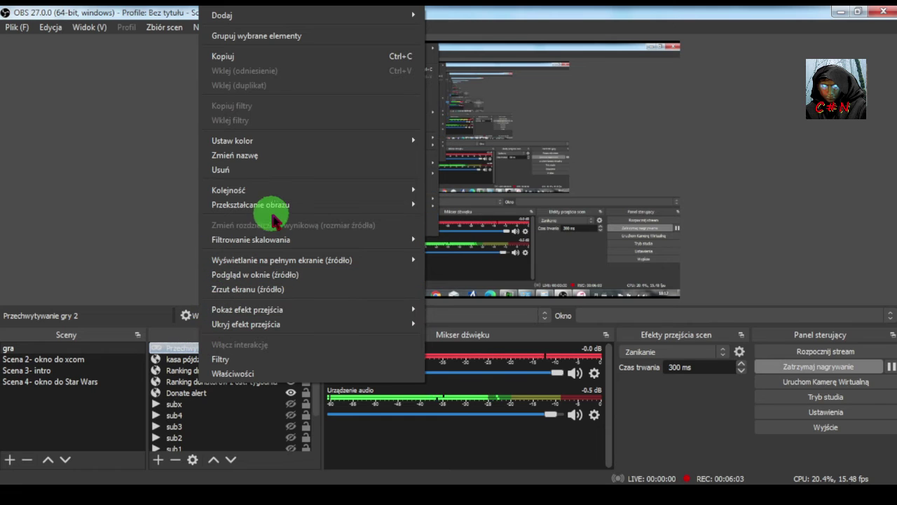
{"action": "mouse_move", "coordinate": [287, 208]}
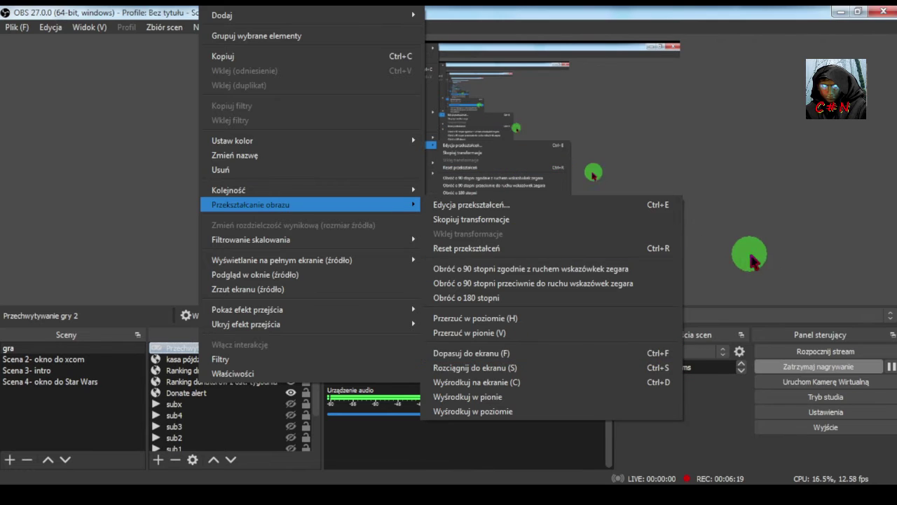
{"action": "left_click", "coordinate": [761, 235]}
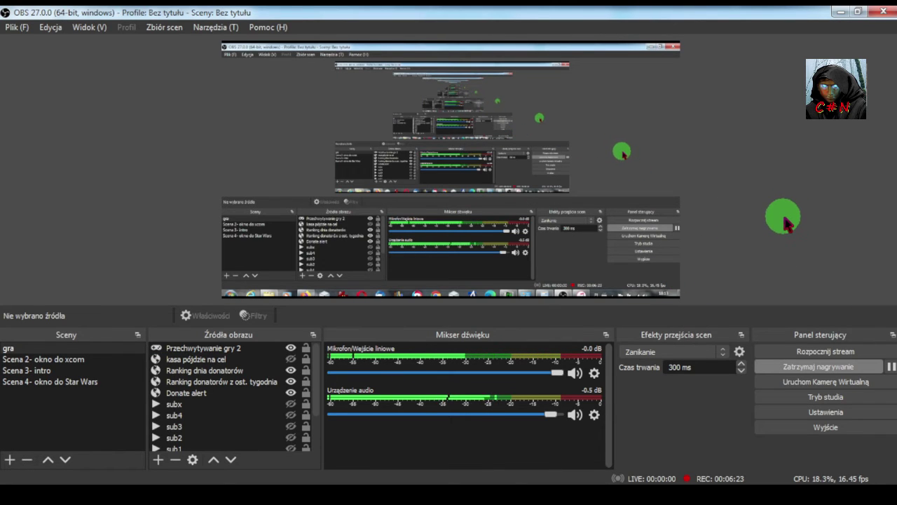
- Switch to the desktop, open the NVIDIA Control Panel and show its program-specific 3D settings
{"action": "left_click_drag", "start_coordinate": [445, 99], "coordinate": [646, 252]}
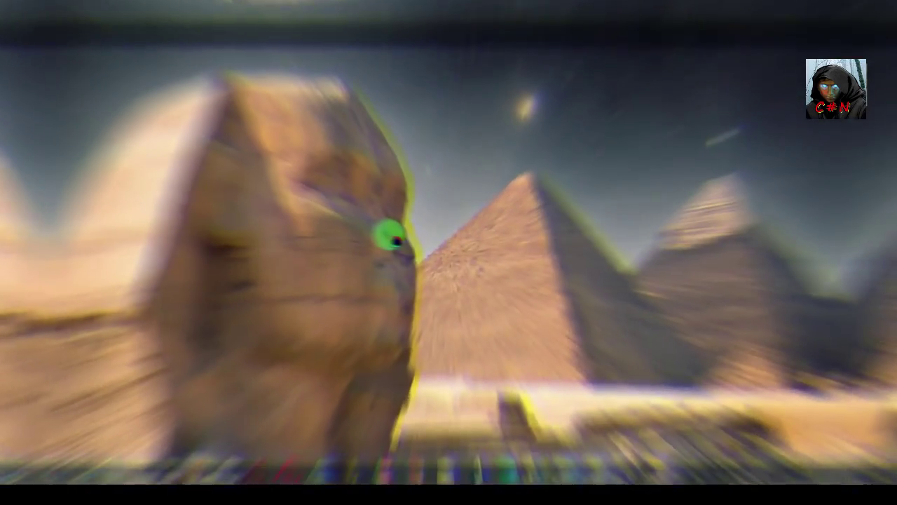
{"action": "right_click", "coordinate": [389, 233]}
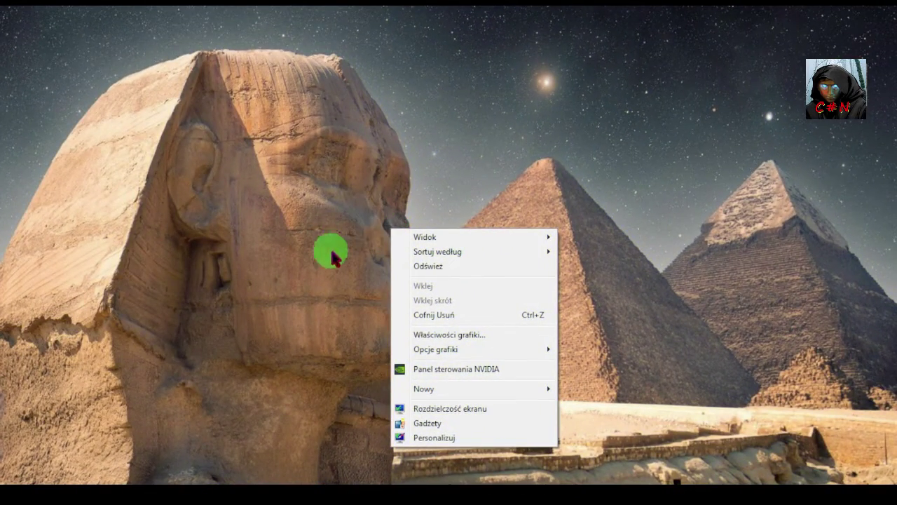
{"action": "left_click", "coordinate": [451, 367]}
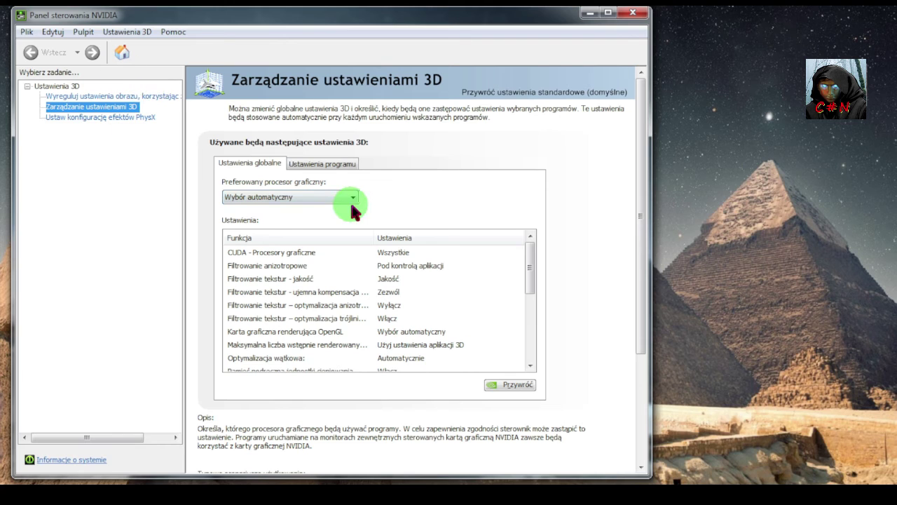
{"action": "left_click", "coordinate": [336, 168]}
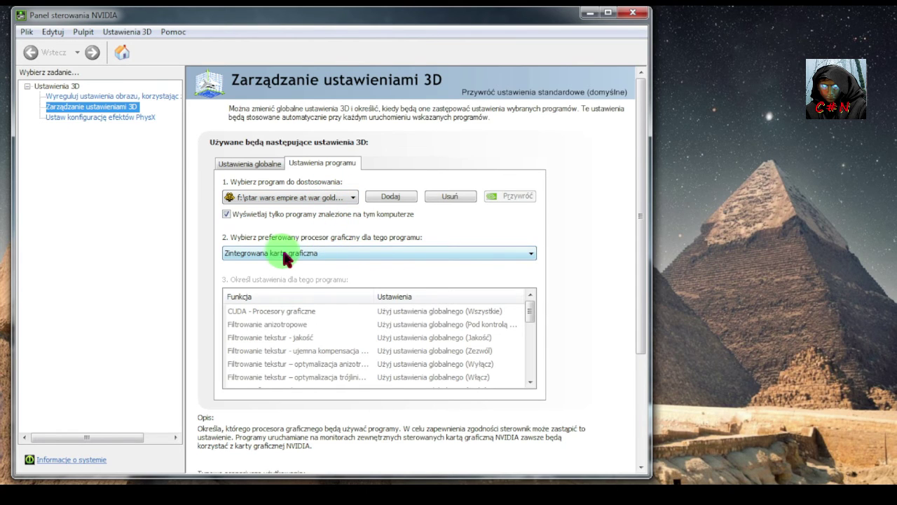
- Check the graphics processor choices for the Star Wars program, and select Open Broadcaster Software (obs64.exe) as the program to customise
{"action": "left_click", "coordinate": [423, 253]}
{"action": "left_click", "coordinate": [423, 255]}
{"action": "left_click", "coordinate": [370, 252]}
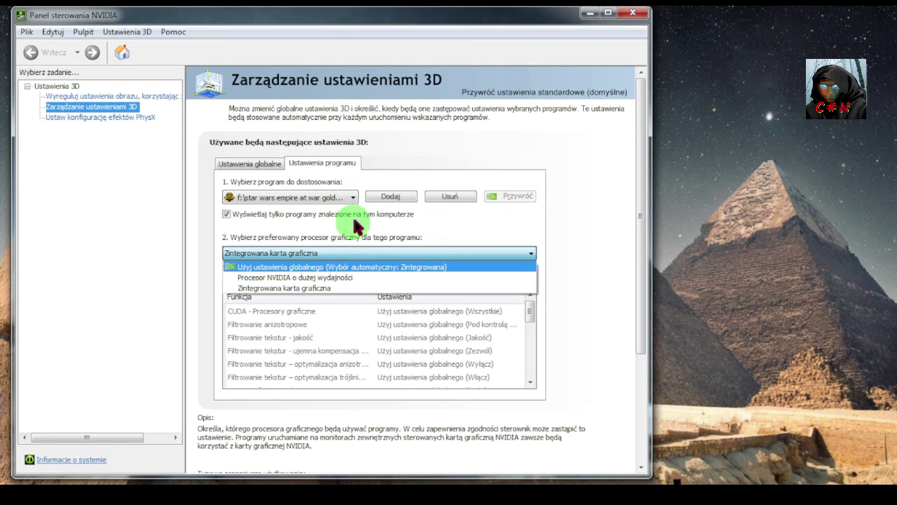
{"action": "left_click", "coordinate": [351, 197]}
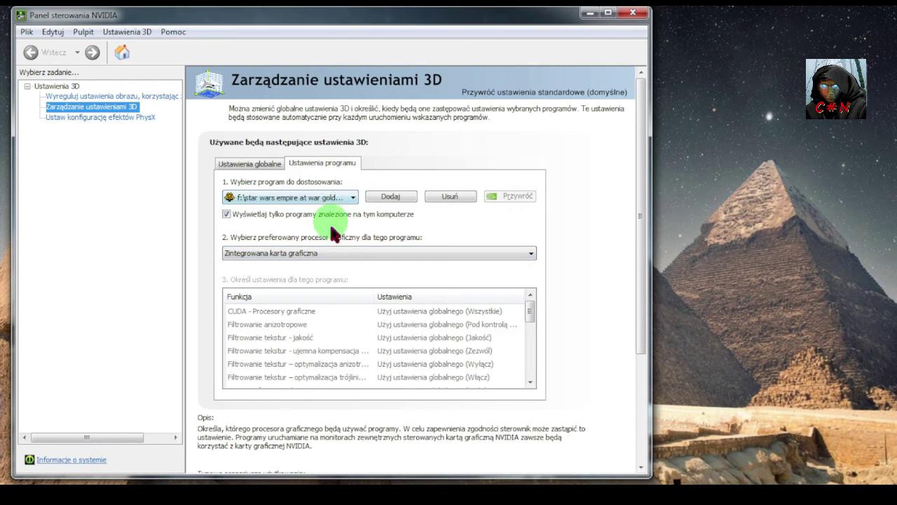
{"action": "left_click", "coordinate": [351, 198]}
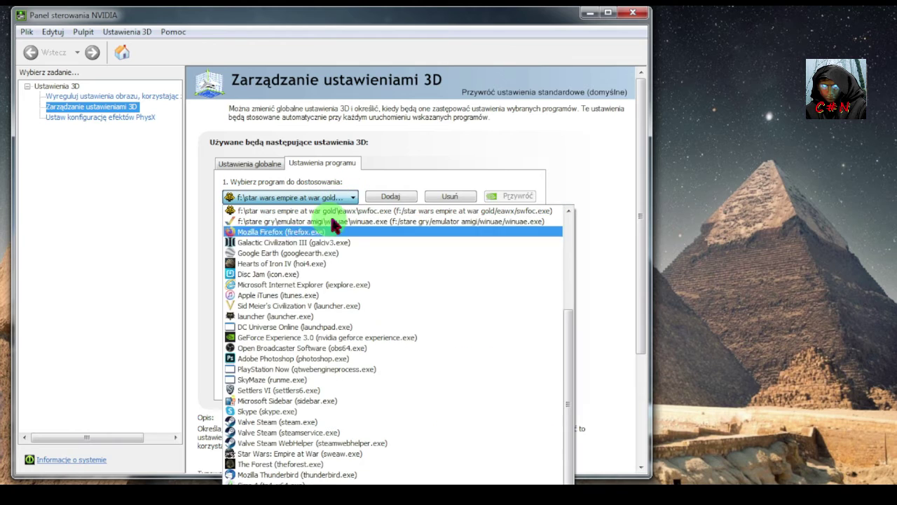
{"action": "left_click", "coordinate": [300, 345]}
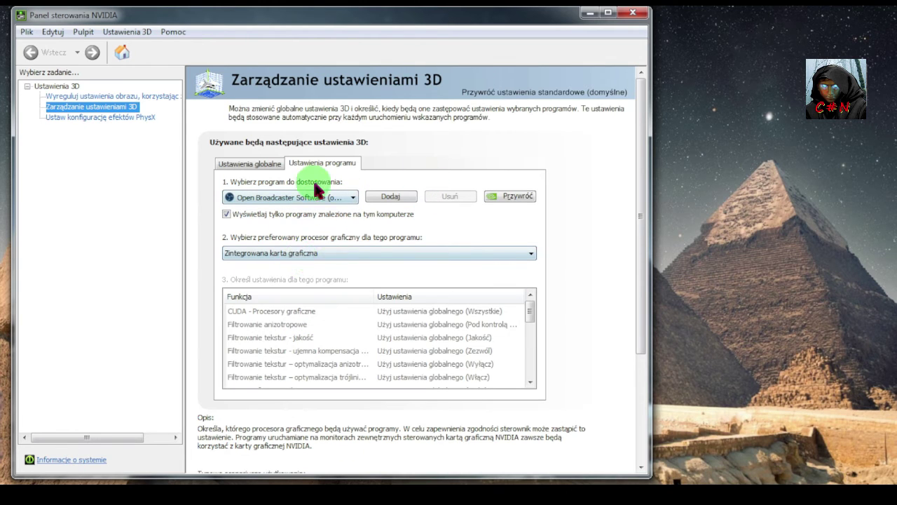
- Set the preferred graphics processor for Open Broadcaster Software to "Procesor NVIDIA o dużej wydajności"
{"action": "left_click", "coordinate": [386, 253]}
{"action": "left_click", "coordinate": [386, 252]}
{"action": "left_click", "coordinate": [293, 253]}
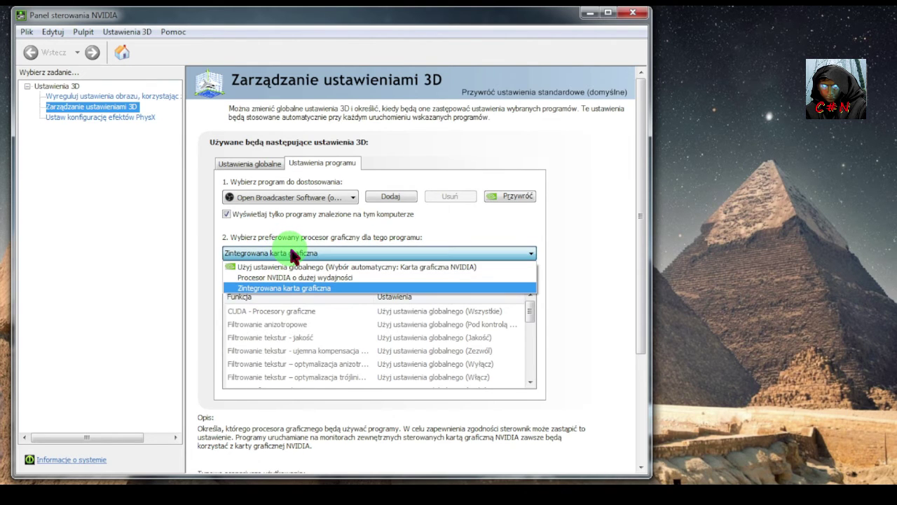
{"action": "left_click", "coordinate": [333, 277]}
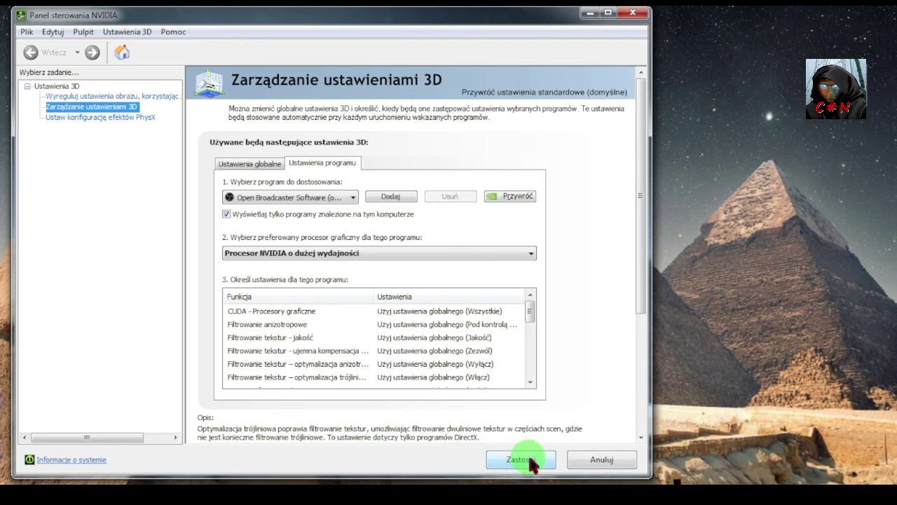
- Set the preferred graphics processor for Open Broadcaster Software to "Zintegrowana karta graficzna", apply it and close the NVIDIA Control Panel
{"action": "left_click", "coordinate": [379, 253]}
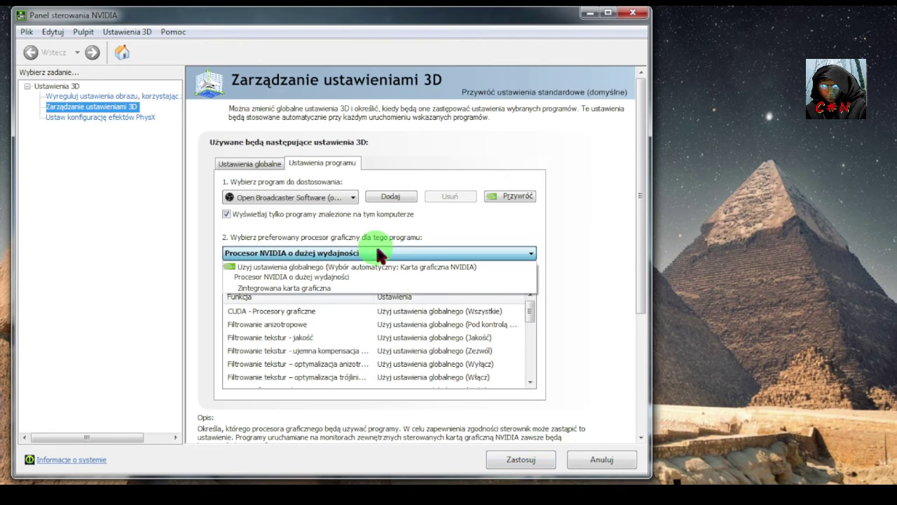
{"action": "left_click", "coordinate": [322, 289]}
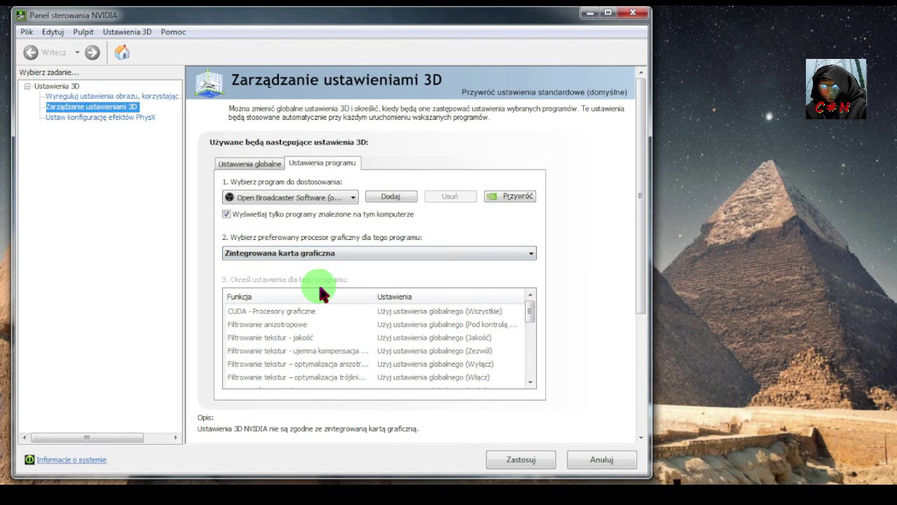
{"action": "left_click", "coordinate": [336, 329]}
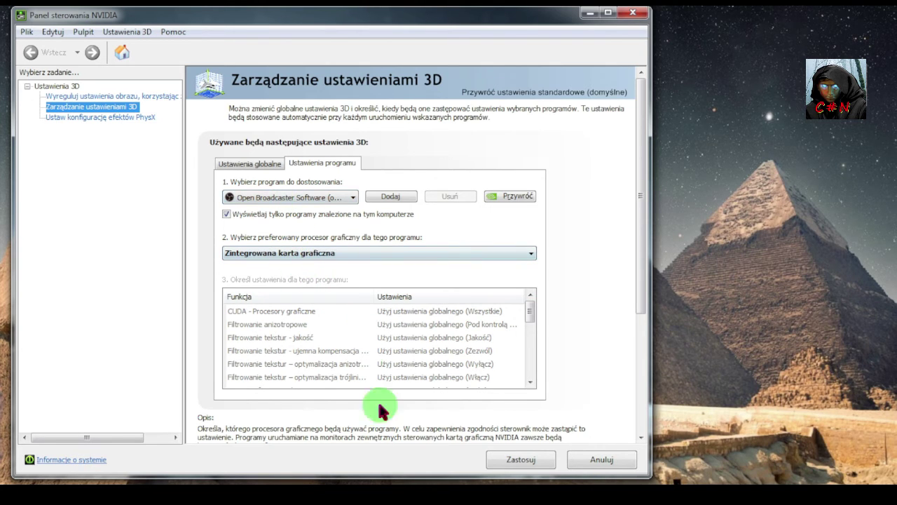
{"action": "left_click", "coordinate": [526, 461]}
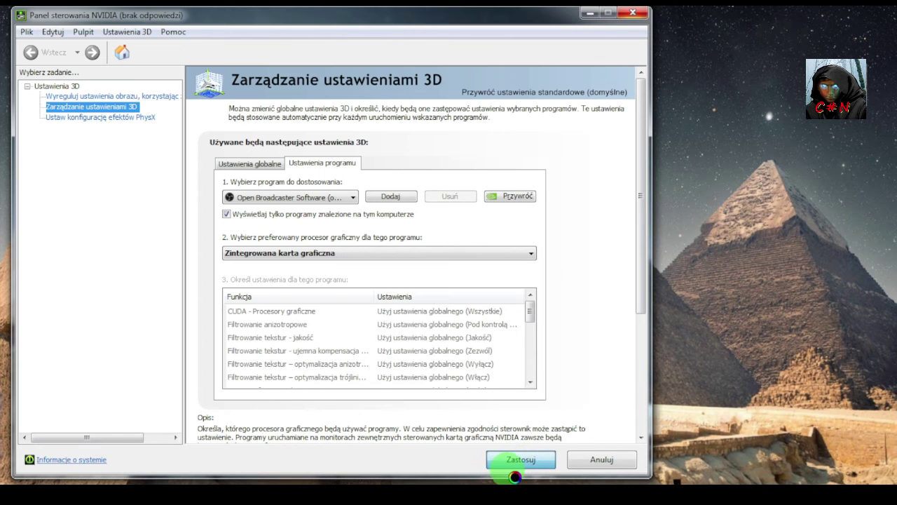
{"action": "left_click", "coordinate": [637, 14]}
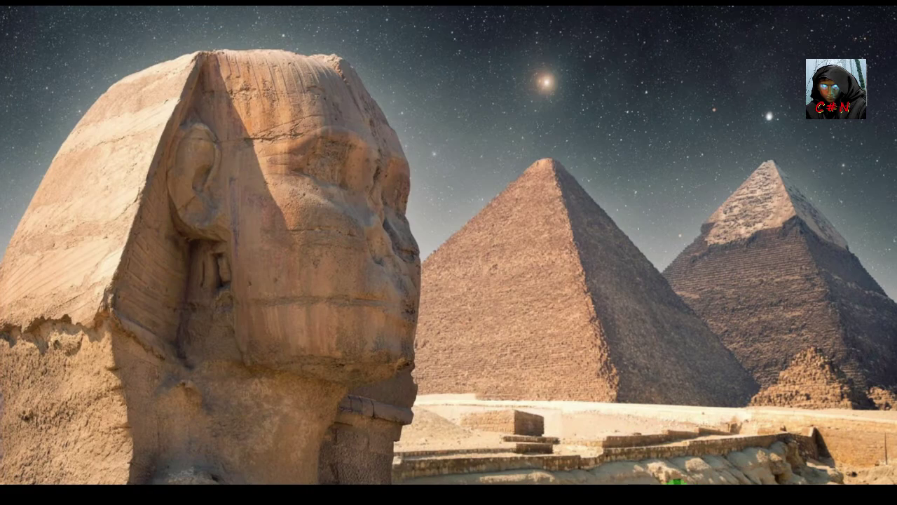
- Switch back to OBS, view its general settings and close them without changes
{"action": "left_click", "coordinate": [675, 482]}
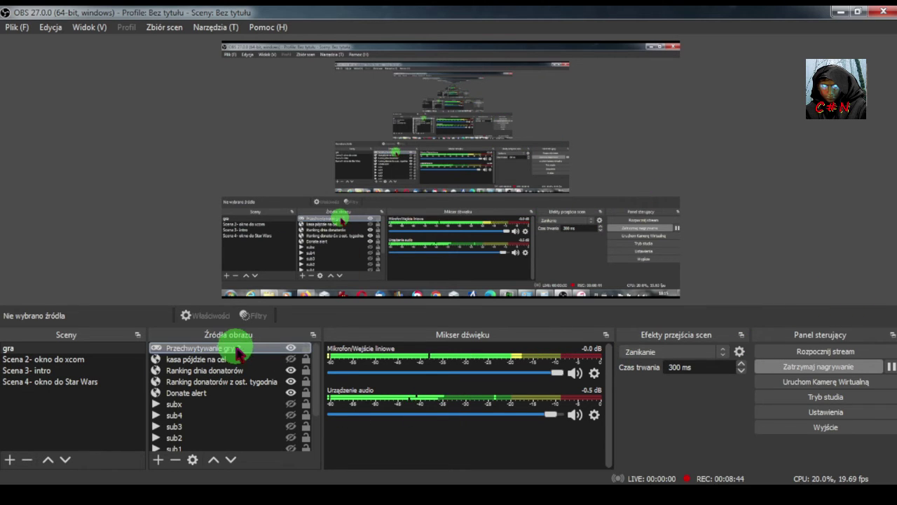
{"action": "left_click", "coordinate": [305, 360]}
{"action": "left_click", "coordinate": [291, 359]}
{"action": "left_click", "coordinate": [266, 349]}
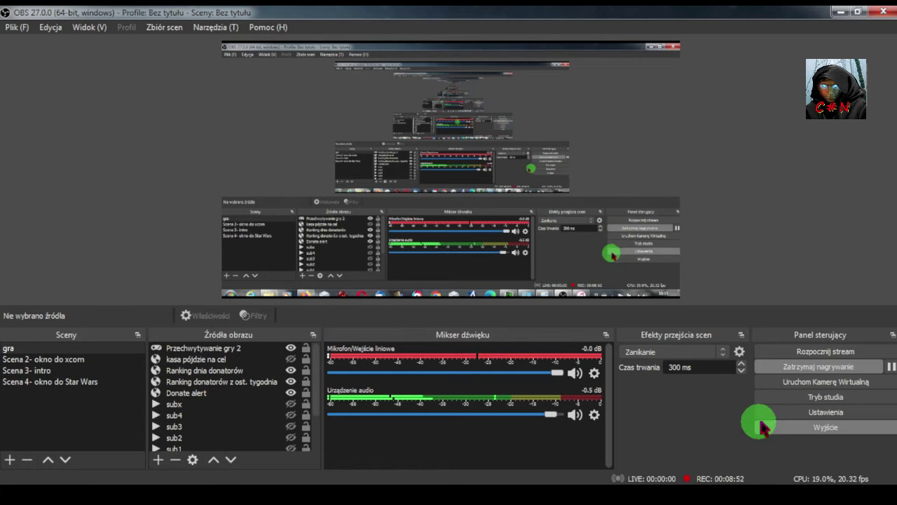
{"action": "left_click", "coordinate": [829, 413]}
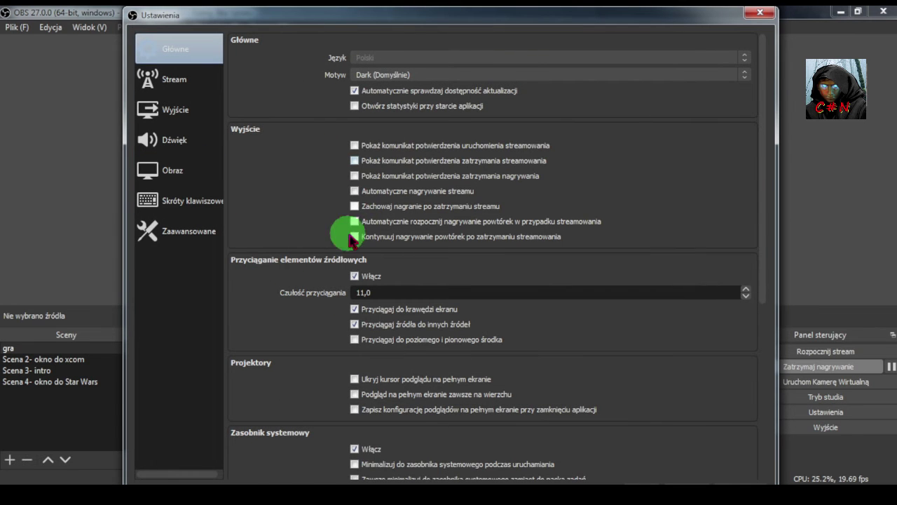
{"action": "left_click", "coordinate": [761, 14]}
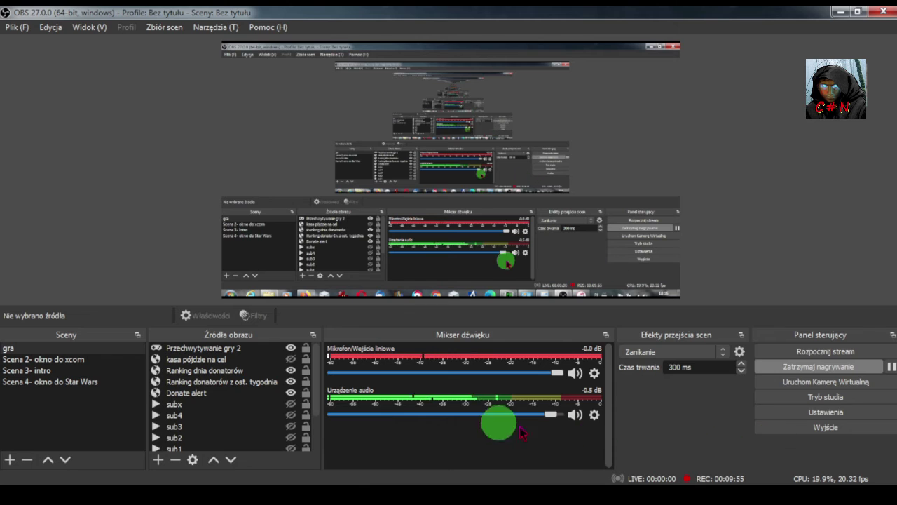
- Look through the gra scene's source list, checking the visibility of the screen capture and the donor ranking sources
{"action": "scroll", "coordinate": [252, 393], "scroll_direction": "down", "scroll_amount": 2}
{"action": "left_click", "coordinate": [302, 440]}
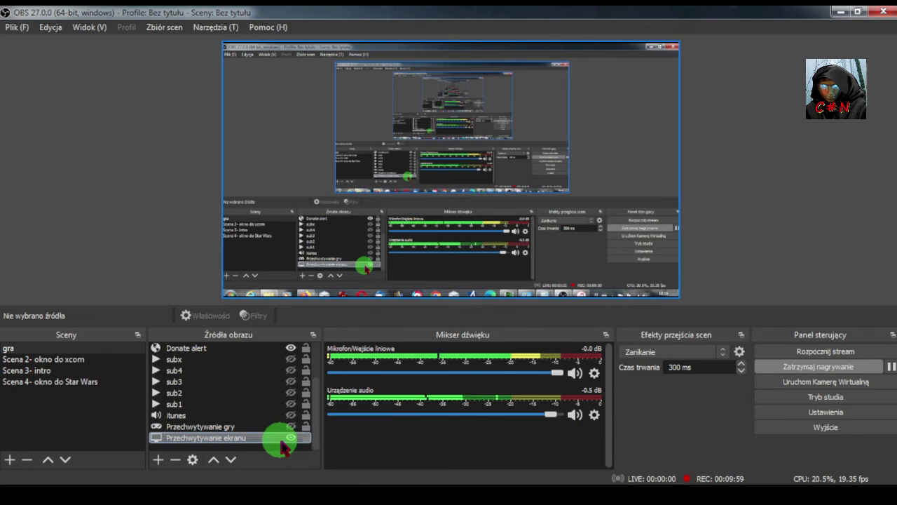
{"action": "left_click", "coordinate": [292, 439]}
{"action": "left_click", "coordinate": [293, 439]}
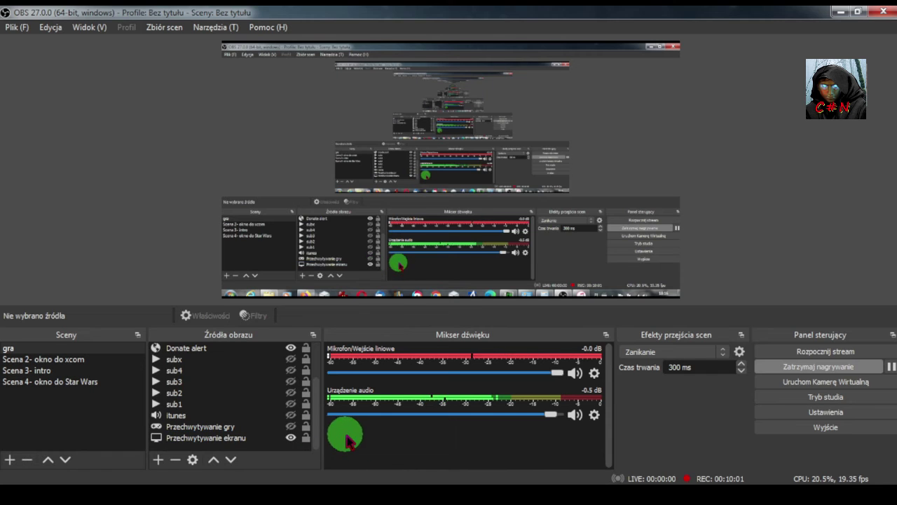
{"action": "left_click", "coordinate": [295, 360]}
{"action": "scroll", "coordinate": [297, 361], "scroll_direction": "up", "scroll_amount": 1}
{"action": "left_click", "coordinate": [295, 360]}
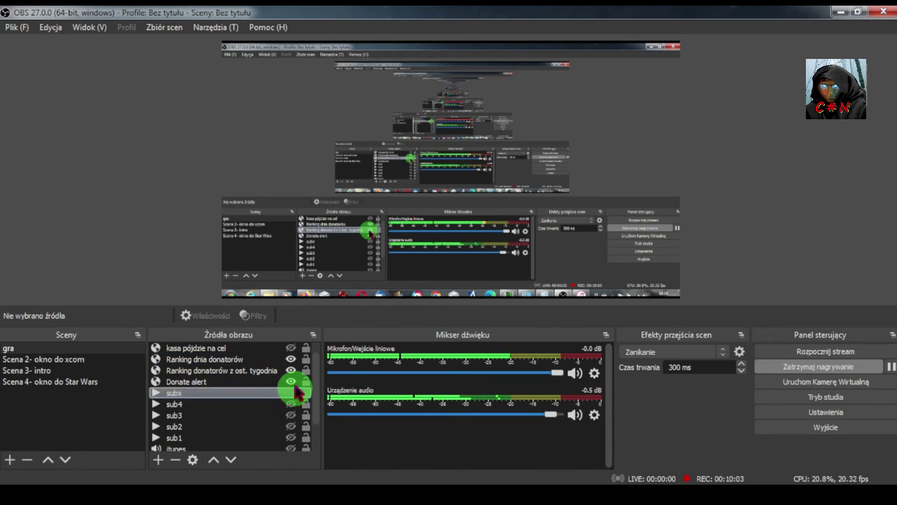
{"action": "left_click", "coordinate": [291, 370]}
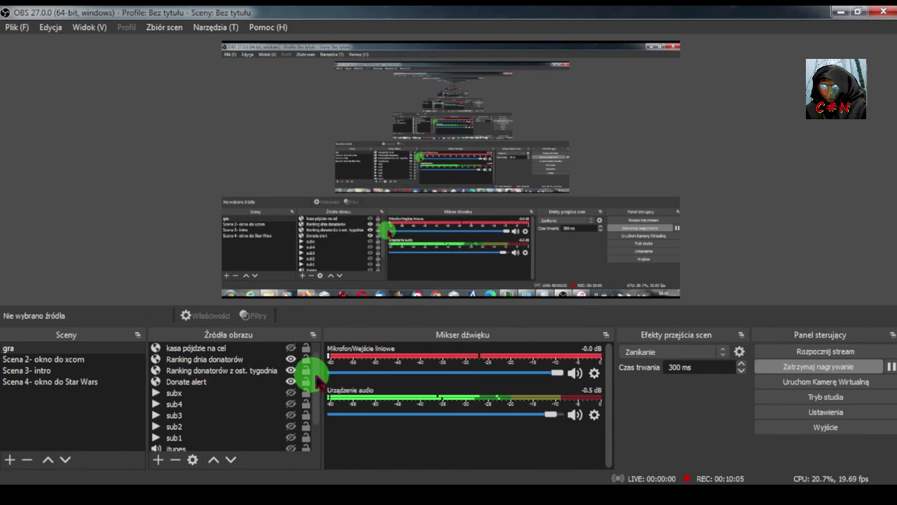
- Add a new visible window capture source named "Przechwytywanie okna" to the gra scene
{"action": "left_click", "coordinate": [595, 373]}
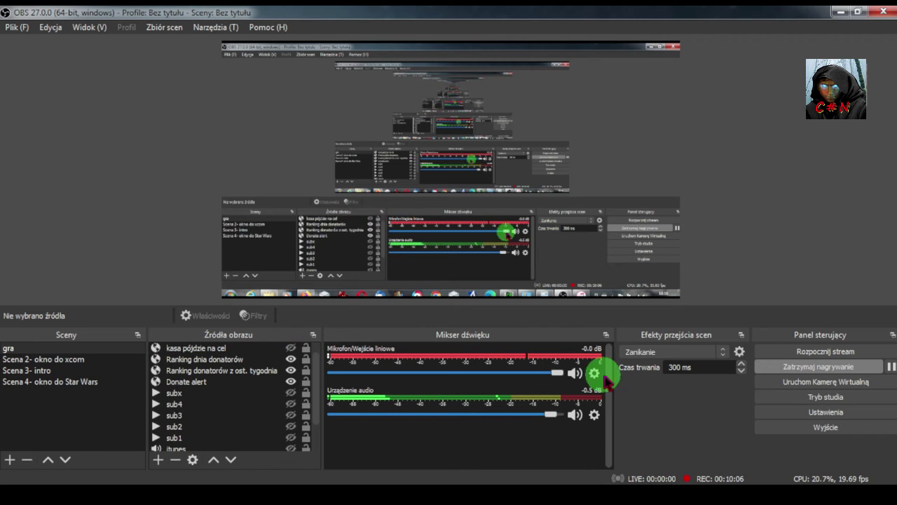
{"action": "left_click", "coordinate": [265, 360]}
{"action": "scroll", "coordinate": [231, 393], "scroll_direction": "down", "scroll_amount": 1}
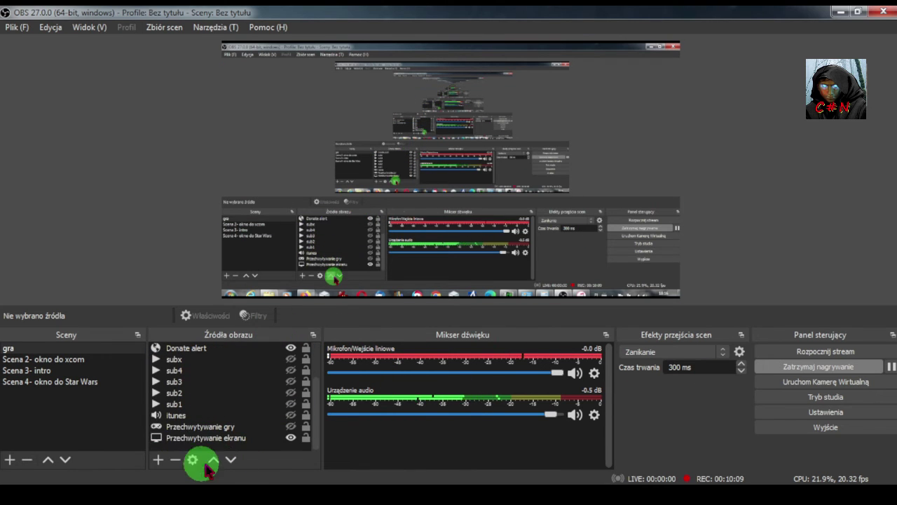
{"action": "left_click", "coordinate": [158, 459]}
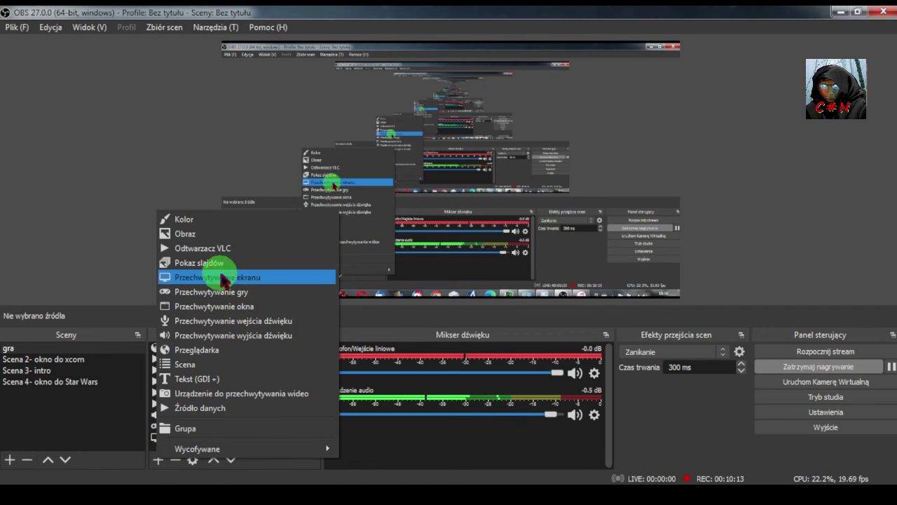
{"action": "left_click", "coordinate": [252, 309]}
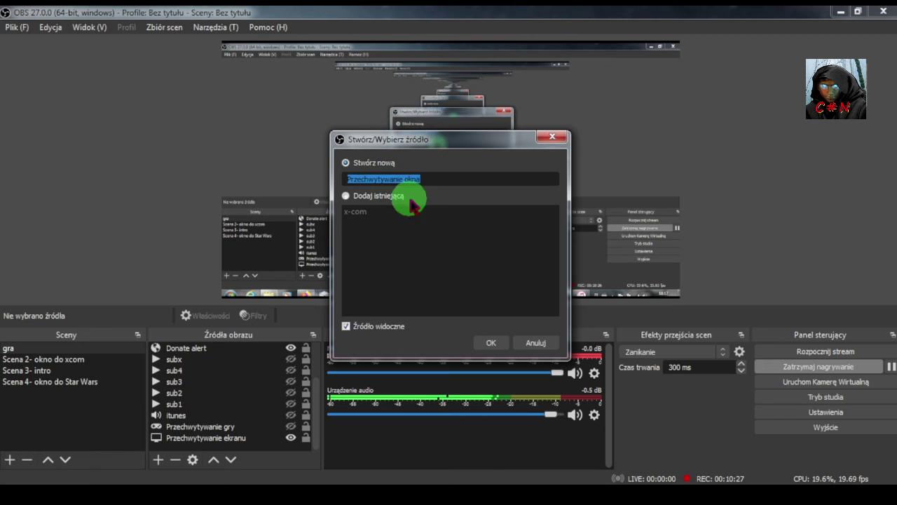
{"action": "left_click", "coordinate": [491, 343]}
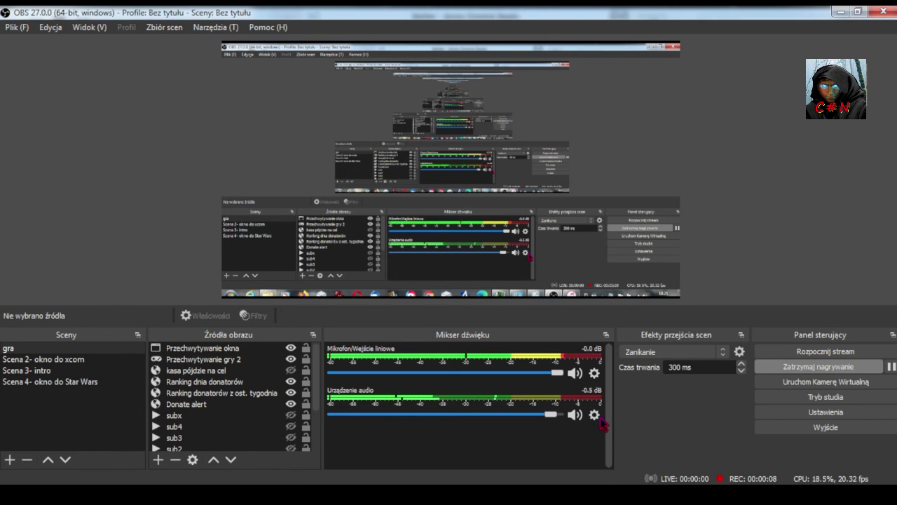
- In the streaming output settings, switch the bitrate type (Typ przepływności) to ABR and then back to CBR
{"action": "left_click", "coordinate": [827, 413]}
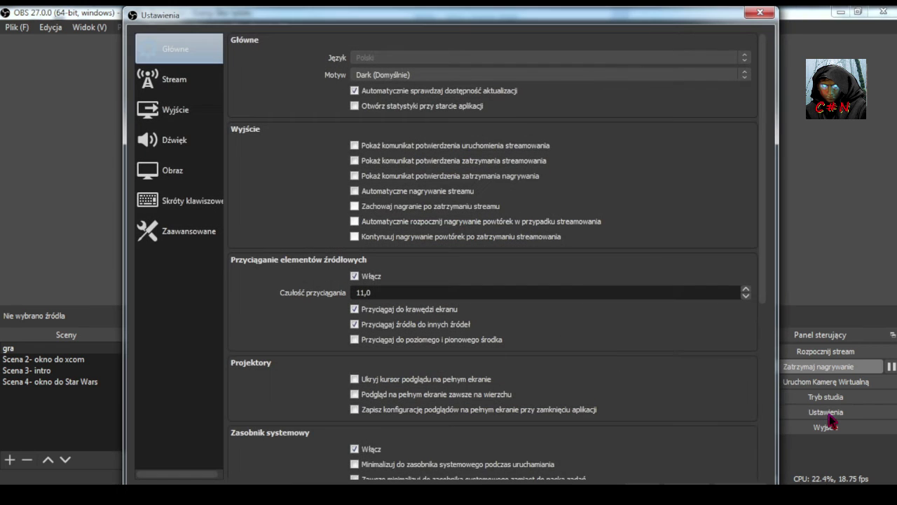
{"action": "left_click", "coordinate": [174, 113]}
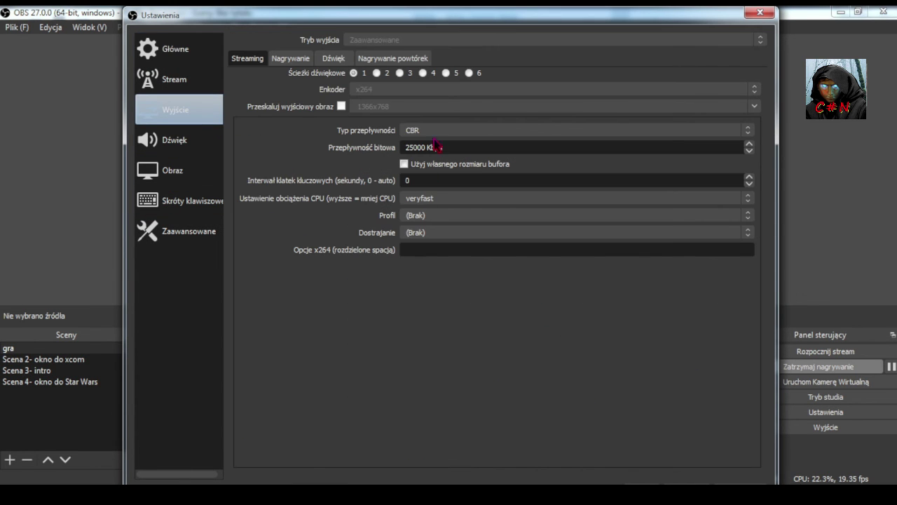
{"action": "left_click", "coordinate": [479, 132]}
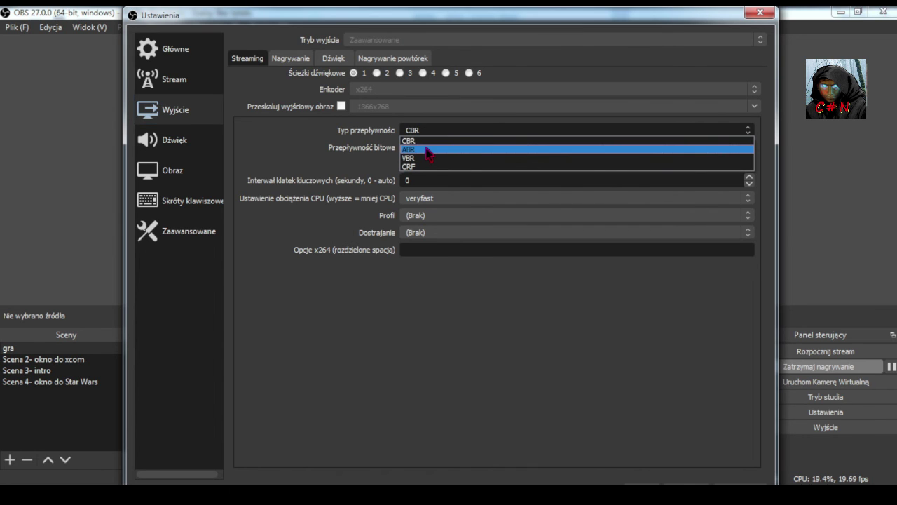
{"action": "left_click", "coordinate": [428, 151]}
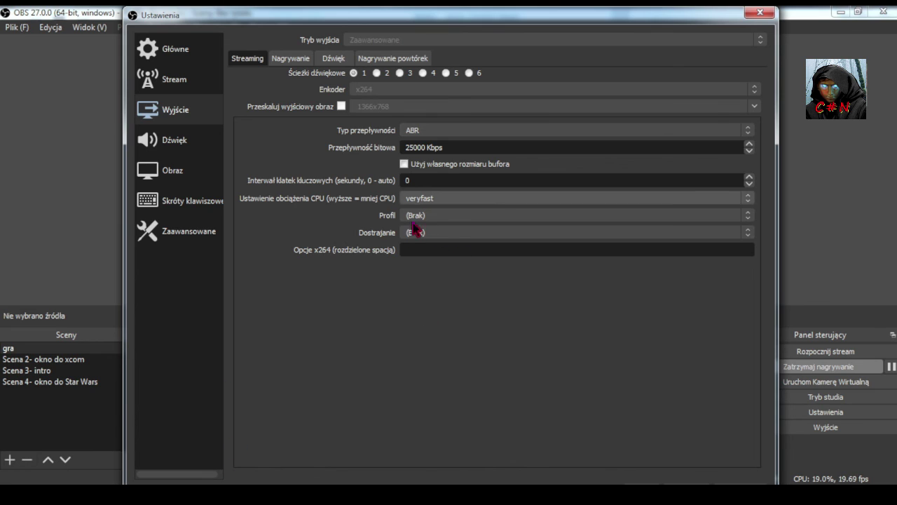
{"action": "left_click", "coordinate": [508, 131]}
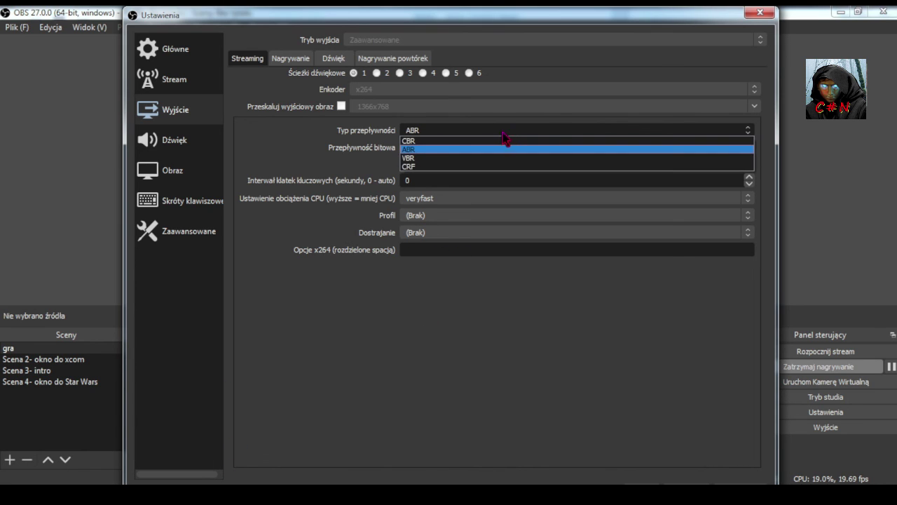
{"action": "left_click", "coordinate": [415, 142]}
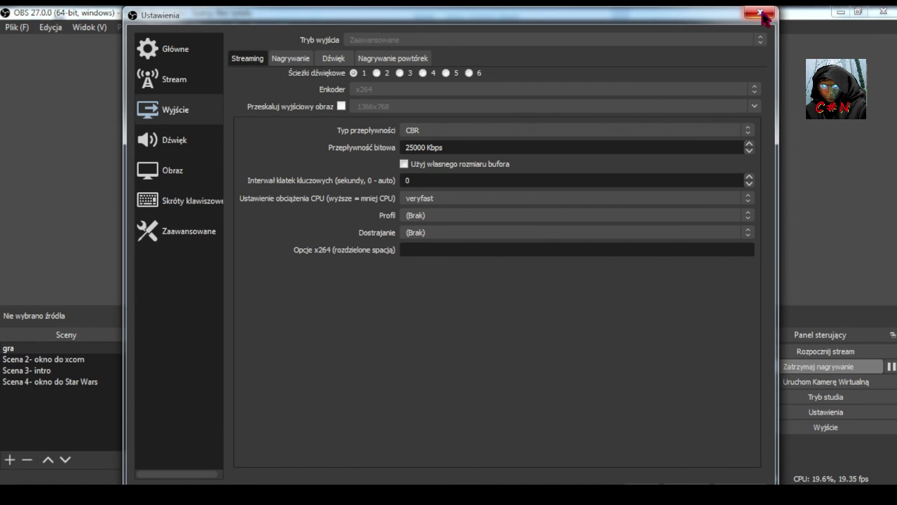